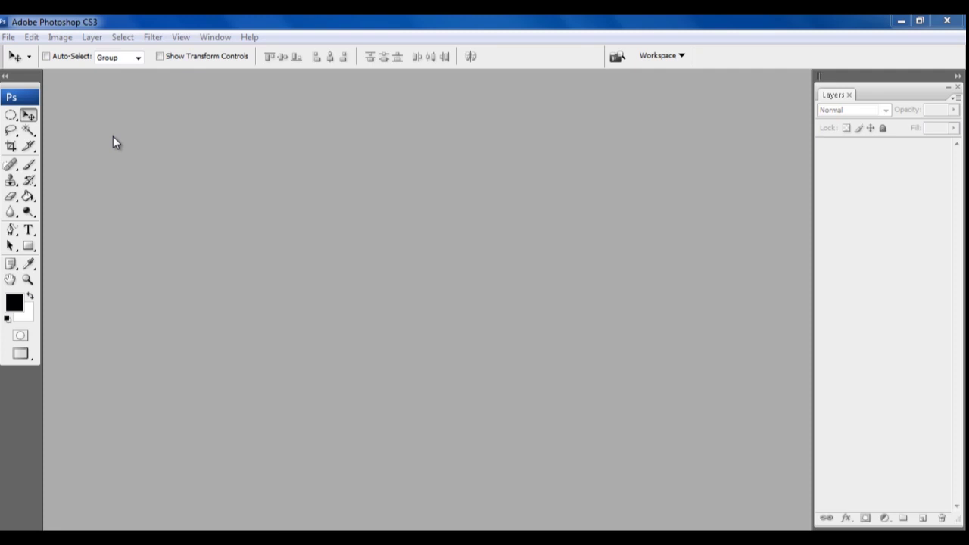
Step: Open the Bricks.jpg photo from the Desktop
left_click(12, 37)
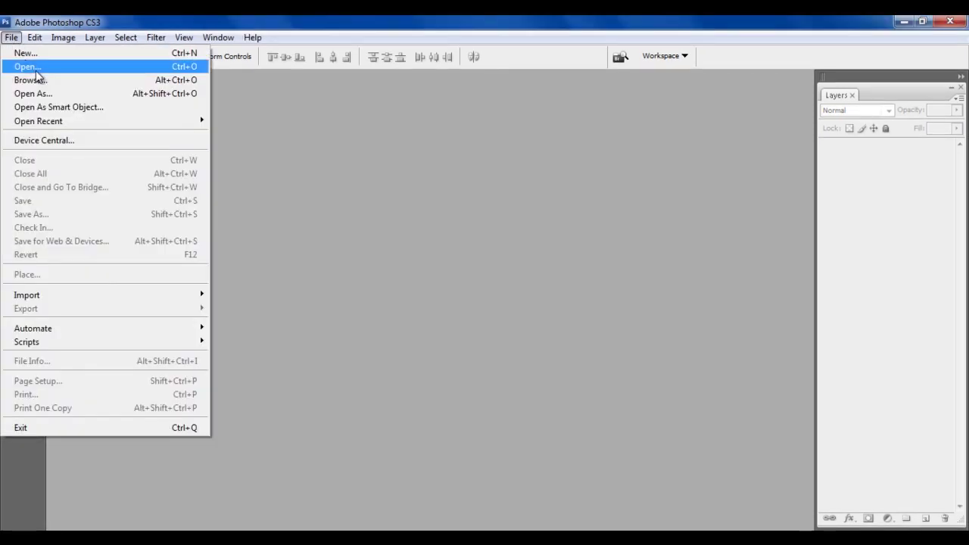
left_click(27, 67)
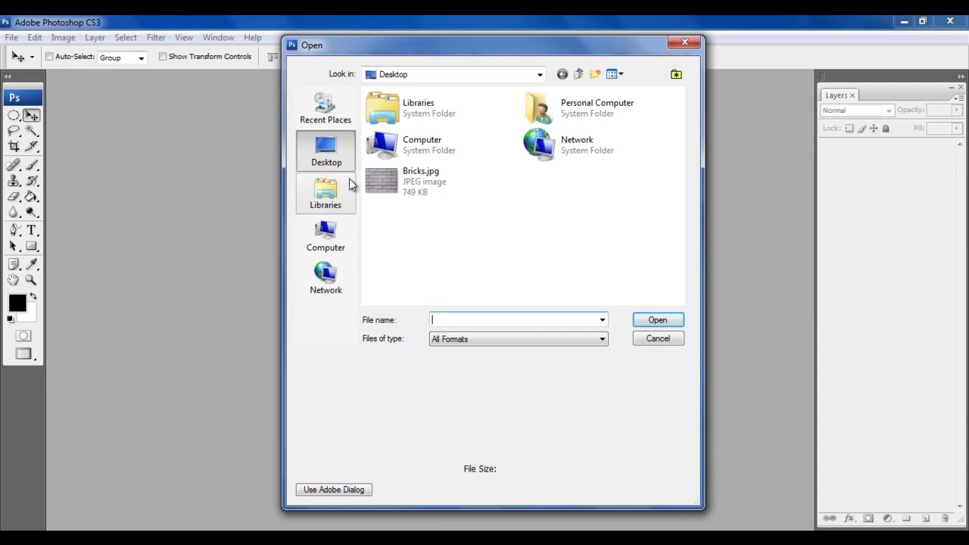
left_click(378, 184)
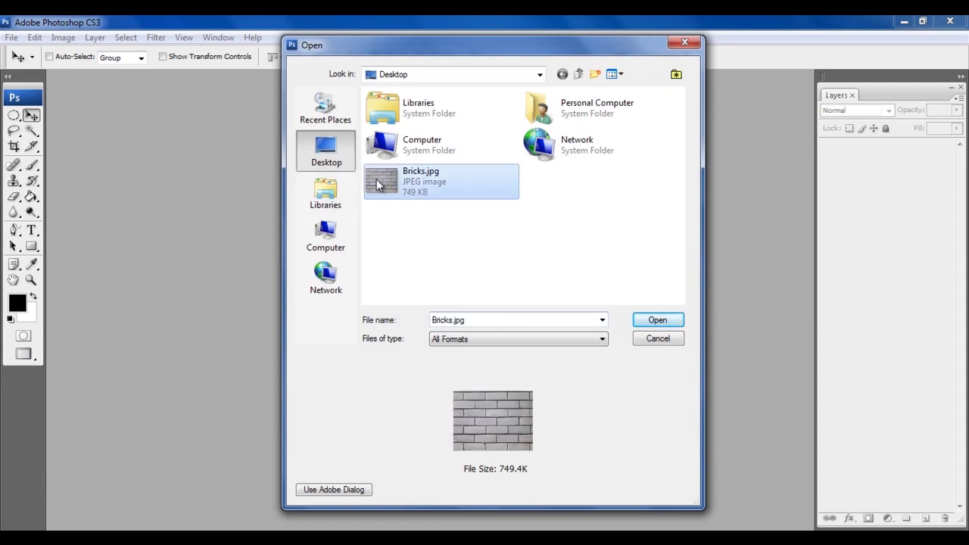
left_click(668, 321)
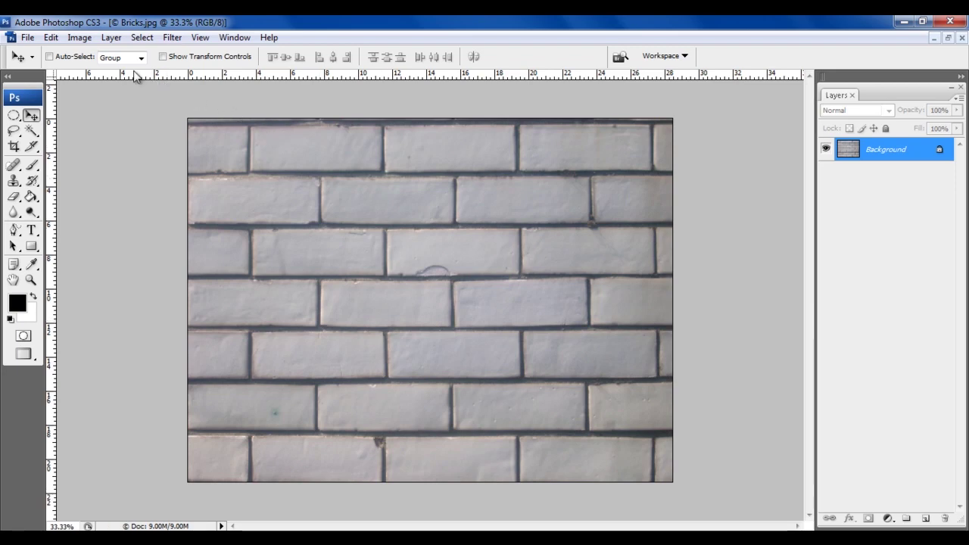
Step: Resize the image to 1920 × 1200 pixels with proportions unconstrained
left_click(86, 44)
left_click(107, 138)
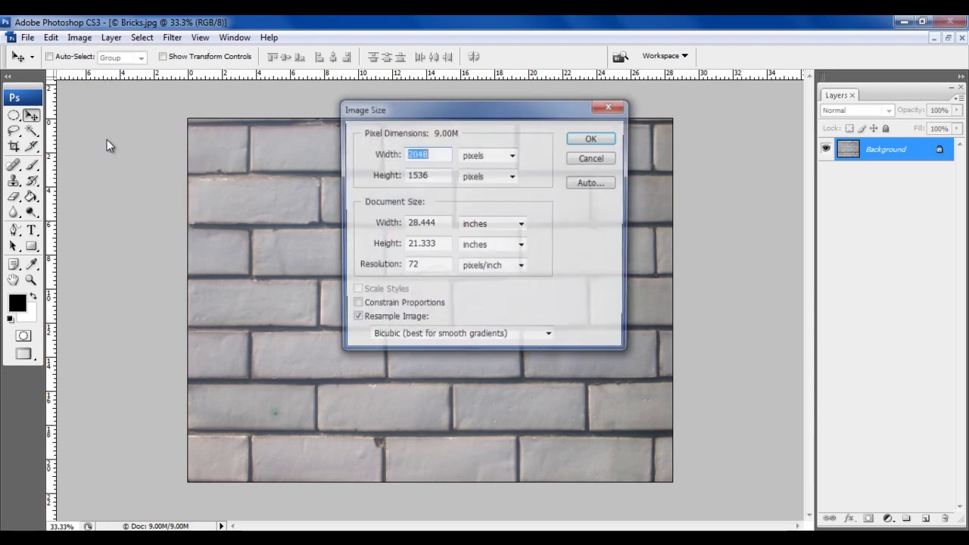
type("1920")
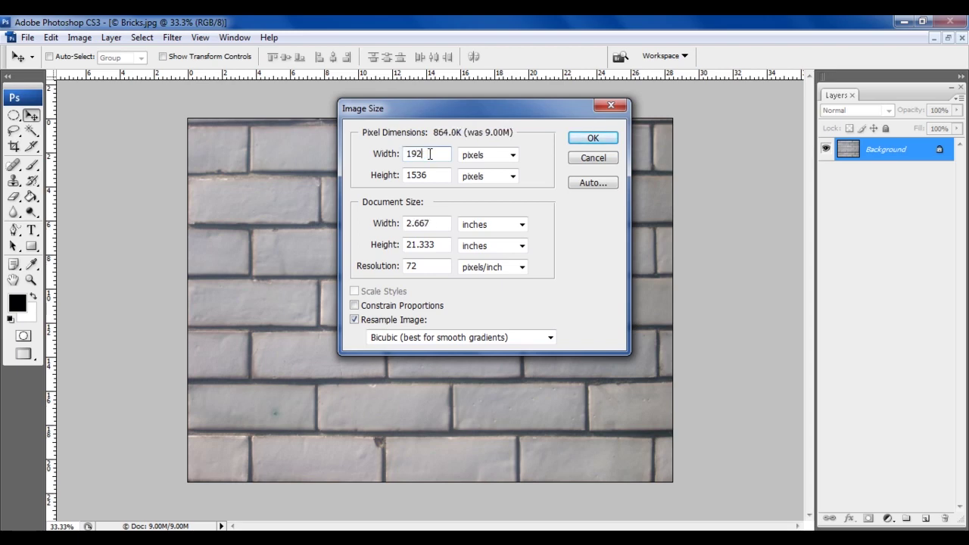
key("Tab")
type("1200")
left_click(593, 138)
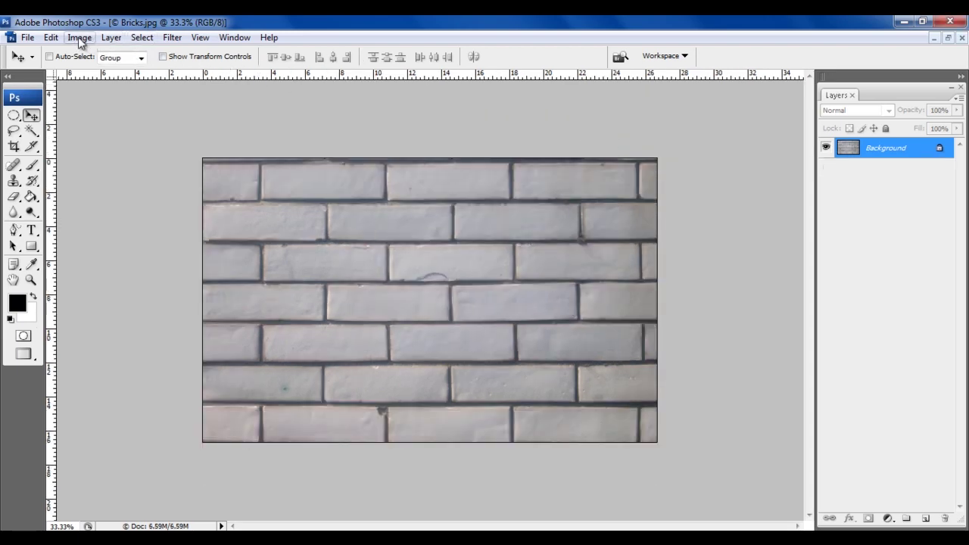
left_click(79, 37)
Step: Apply Hue/Saturation with Saturation −55 and Lightness −85 to the brick wall
mouse_move(79, 75)
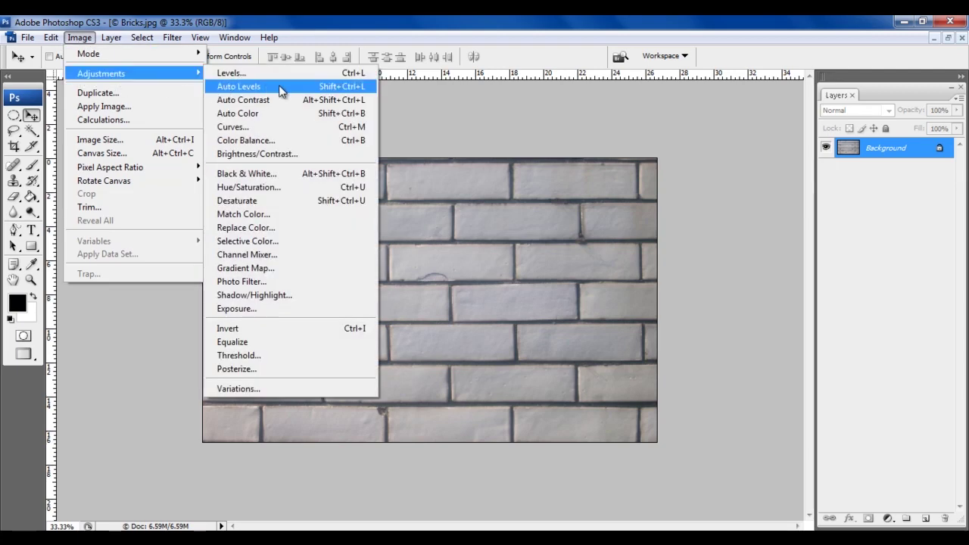
left_click(302, 187)
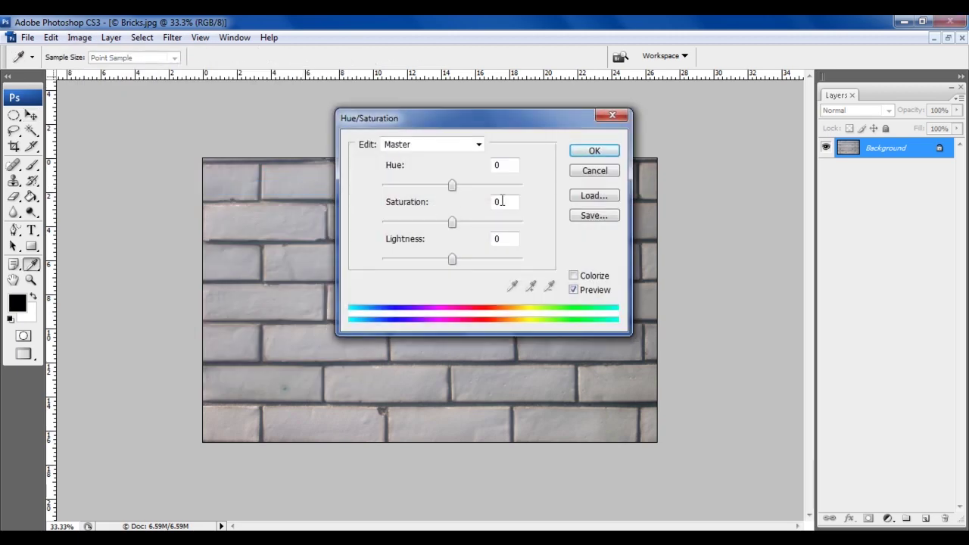
type("-55")
key("Tab")
type("-")
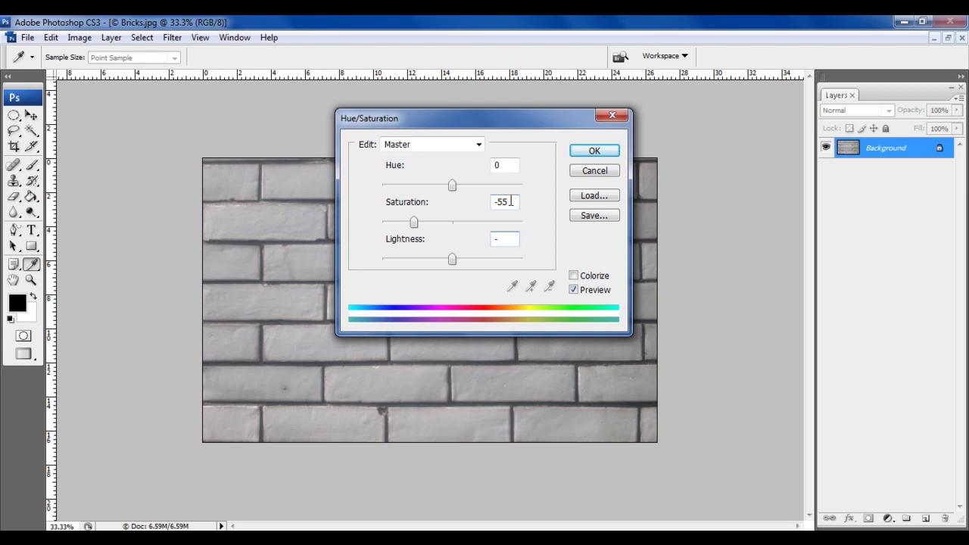
type("85")
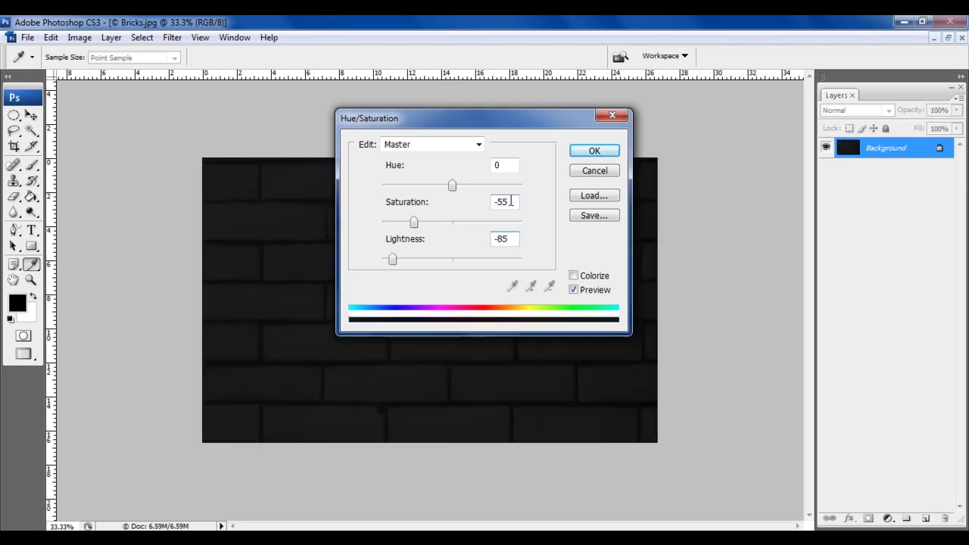
left_click(593, 151)
key("v")
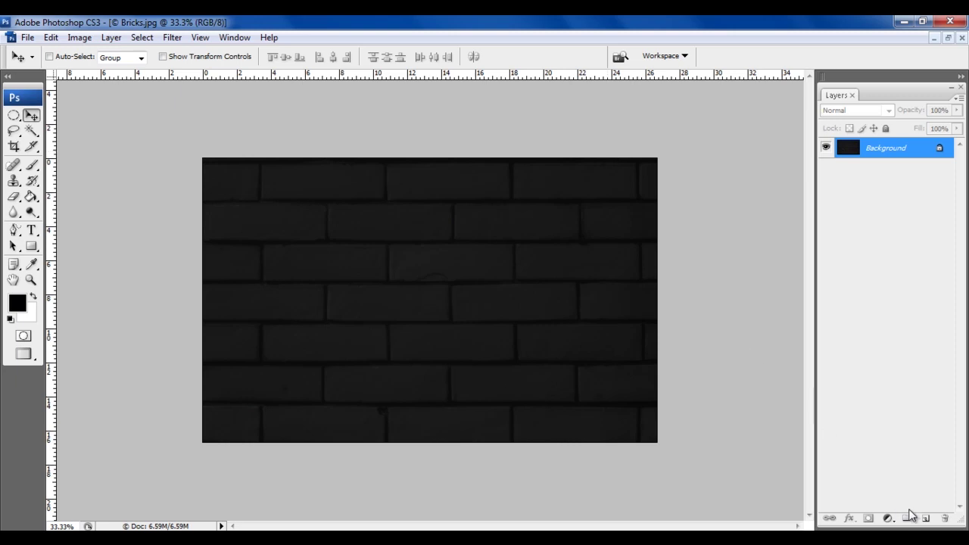
Step: Add a new layer named 'Clouds filter' above the background
left_click(925, 518)
double_click(880, 148)
type("Clouds")
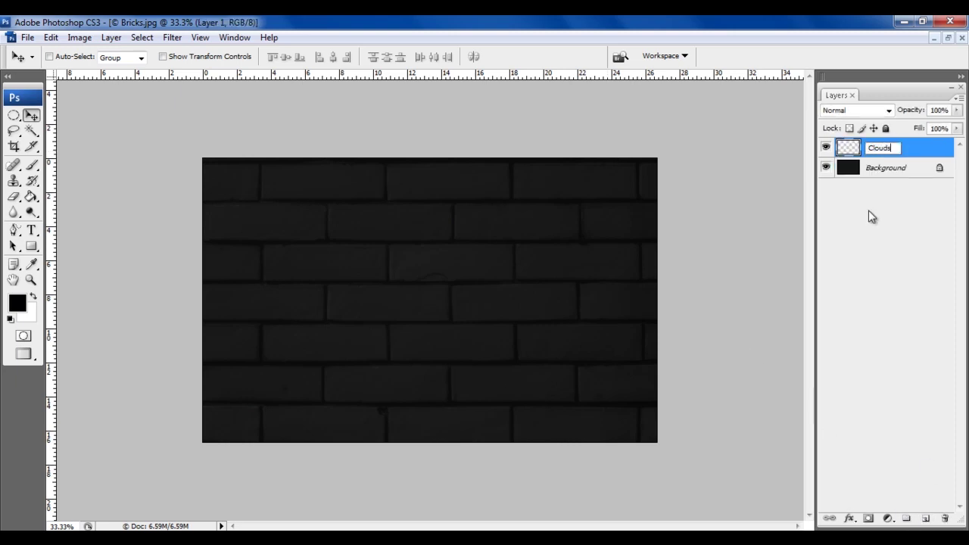
type(" filter")
left_click(871, 216)
left_click(870, 150)
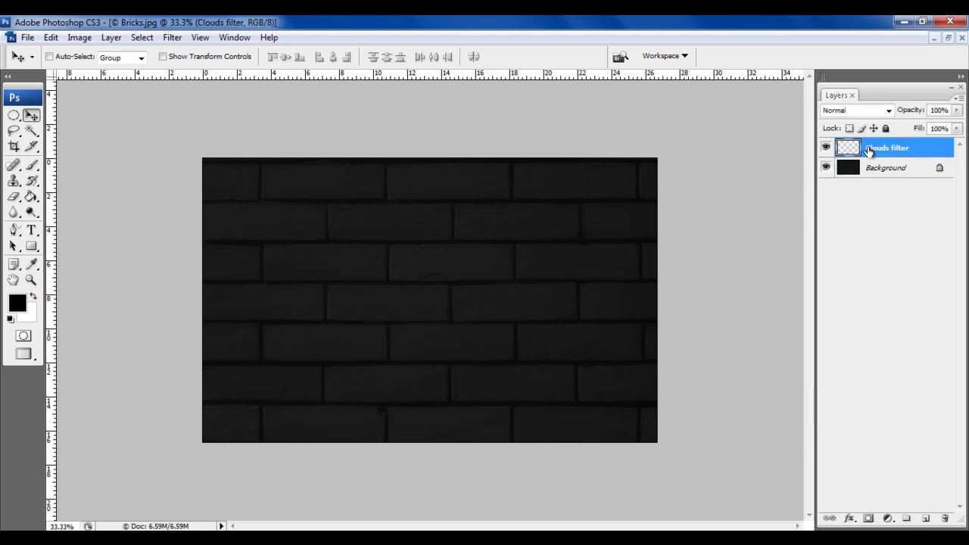
Step: Fill the Clouds filter layer using the Render > Clouds filter
left_click(176, 40)
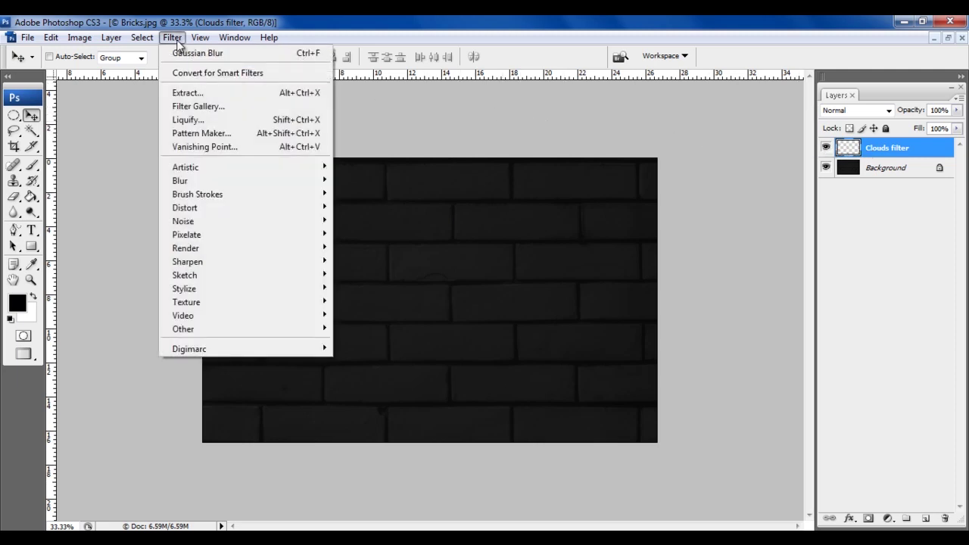
mouse_move(187, 250)
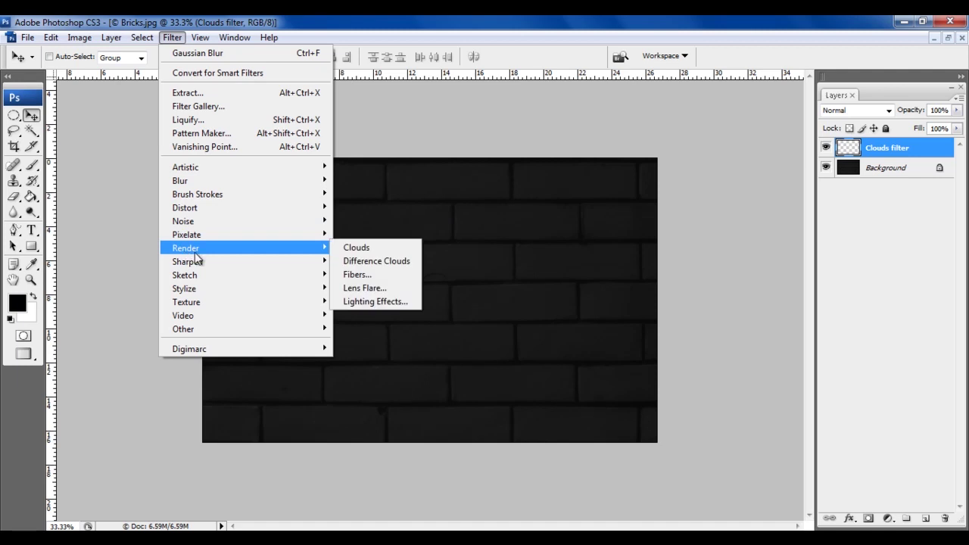
left_click(395, 249)
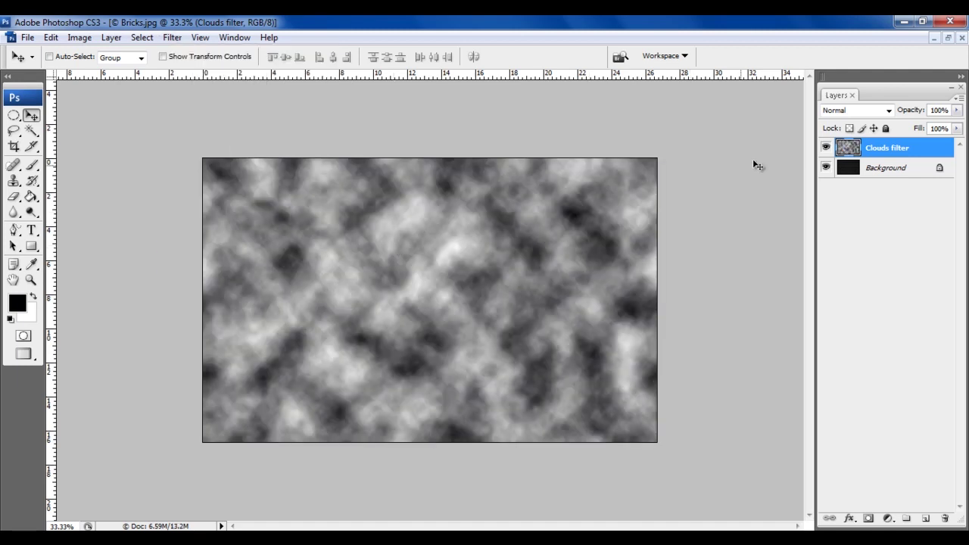
Step: Set the Clouds filter layer to Color Dodge and erase its edges with a 500 px eraser
left_click(885, 111)
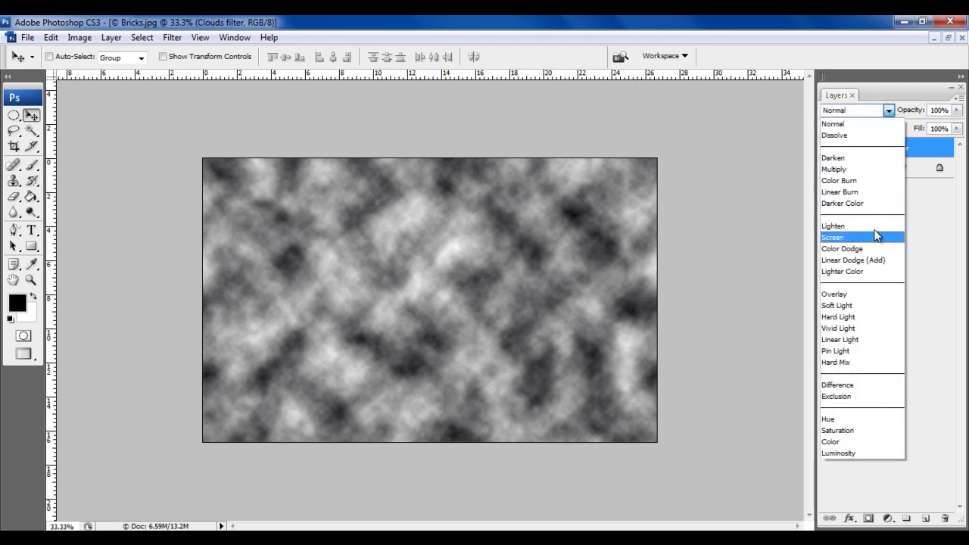
left_click(871, 249)
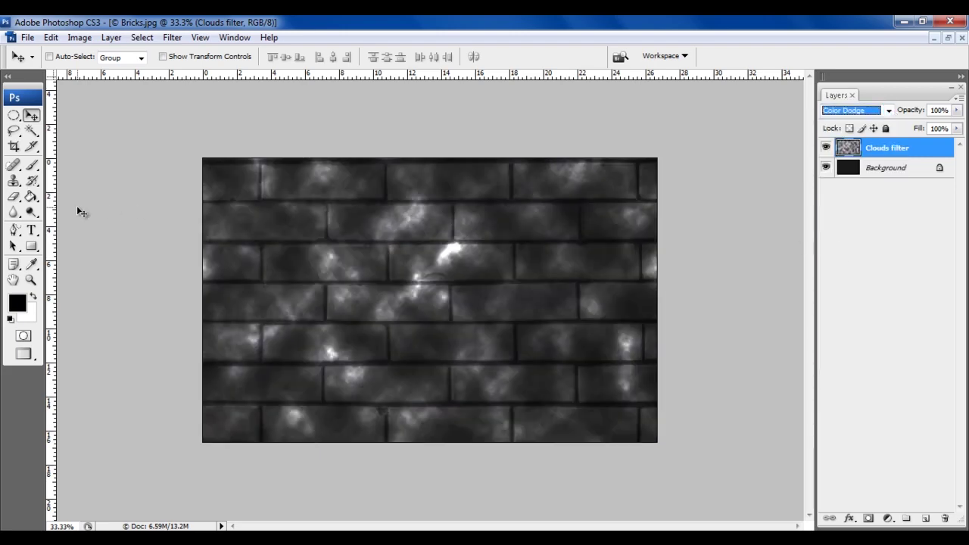
left_click(14, 197)
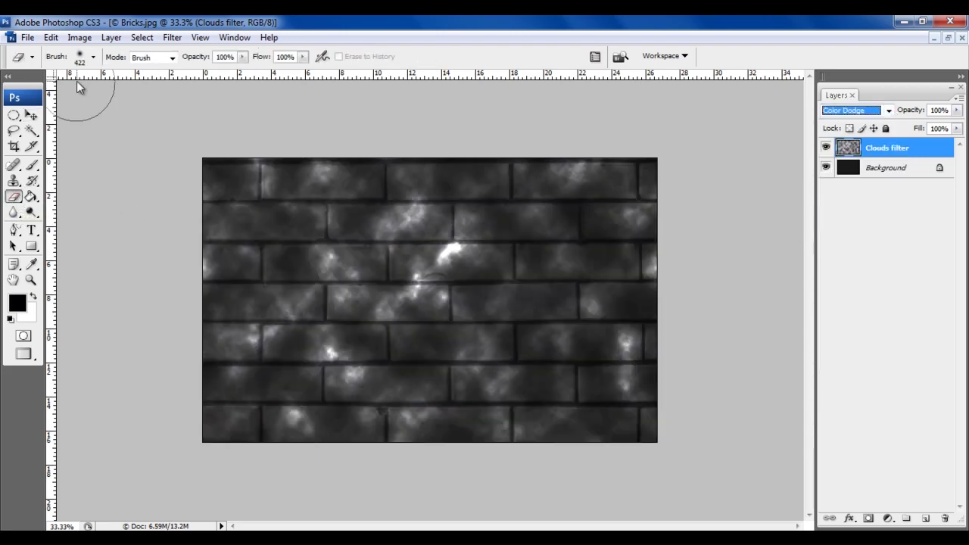
left_click(94, 57)
left_click(19, 144)
double_click(131, 81)
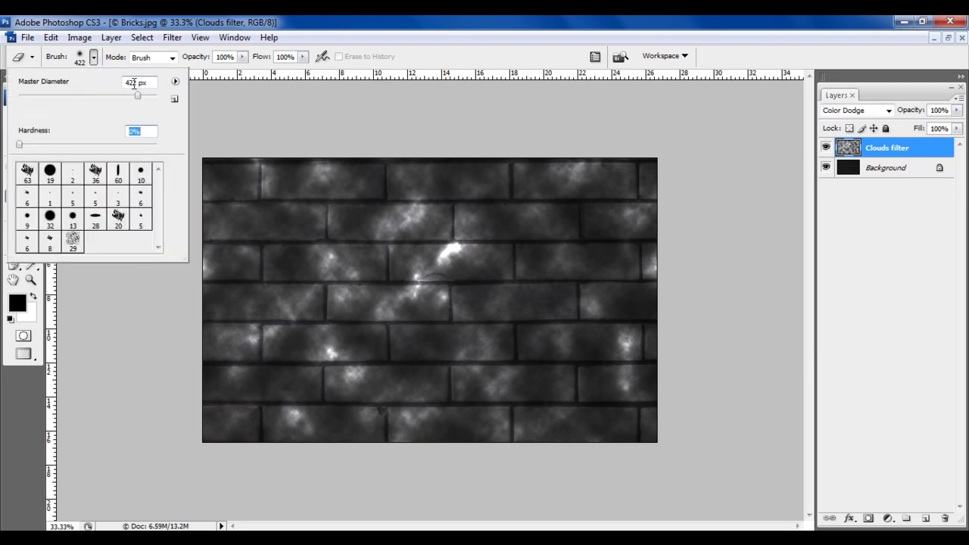
type("500")
mouse_move(234, 174)
left_mouse_down()
mouse_move(597, 185)
mouse_move(588, 176)
mouse_move(632, 269)
mouse_move(625, 396)
mouse_move(393, 438)
mouse_move(212, 267)
mouse_move(219, 323)
mouse_move(204, 373)
mouse_move(492, 422)
mouse_move(632, 362)
mouse_move(237, 320)
mouse_move(404, 391)
mouse_move(616, 281)
mouse_move(316, 164)
mouse_move(220, 247)
left_mouse_up()
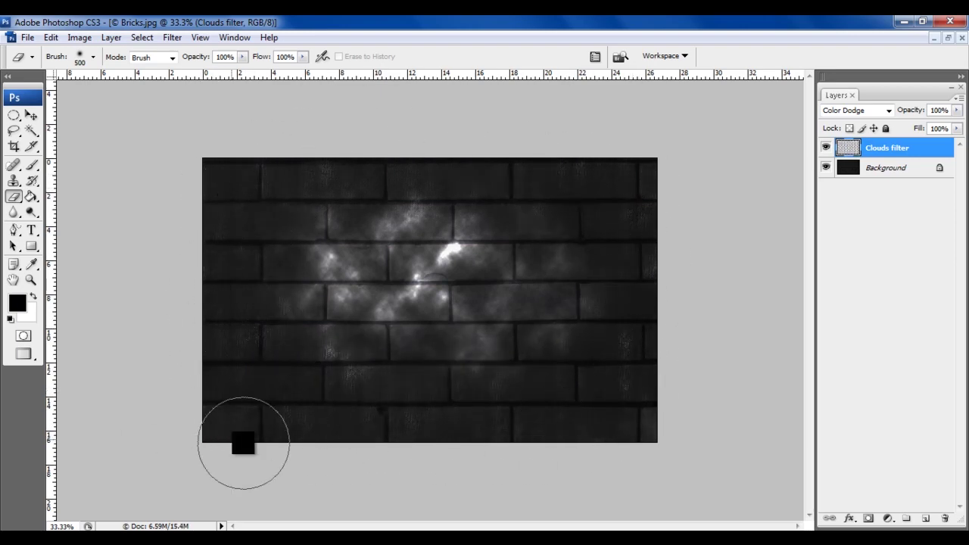
Step: Set the Type tool to Harlow Solid Italic with blue colour #1a99f1
left_click(31, 230)
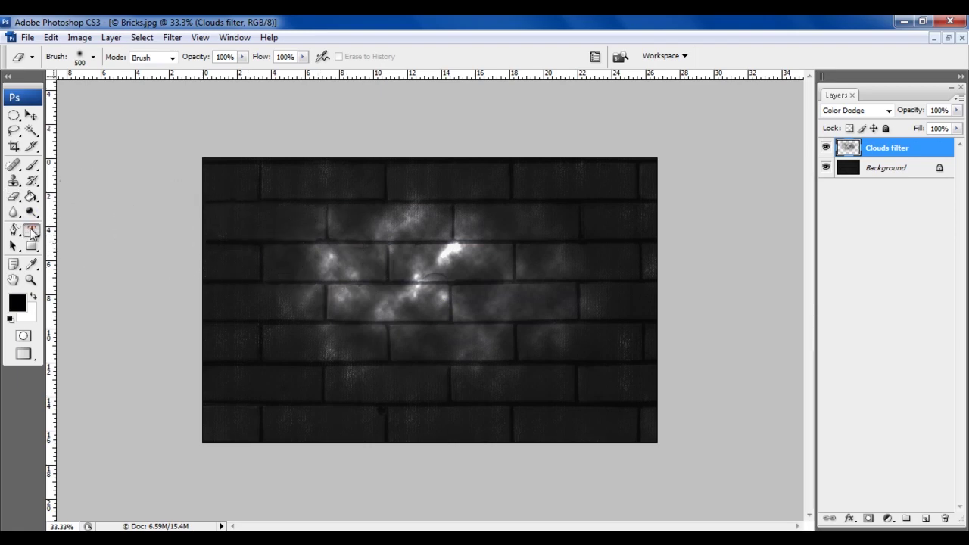
left_click(147, 57)
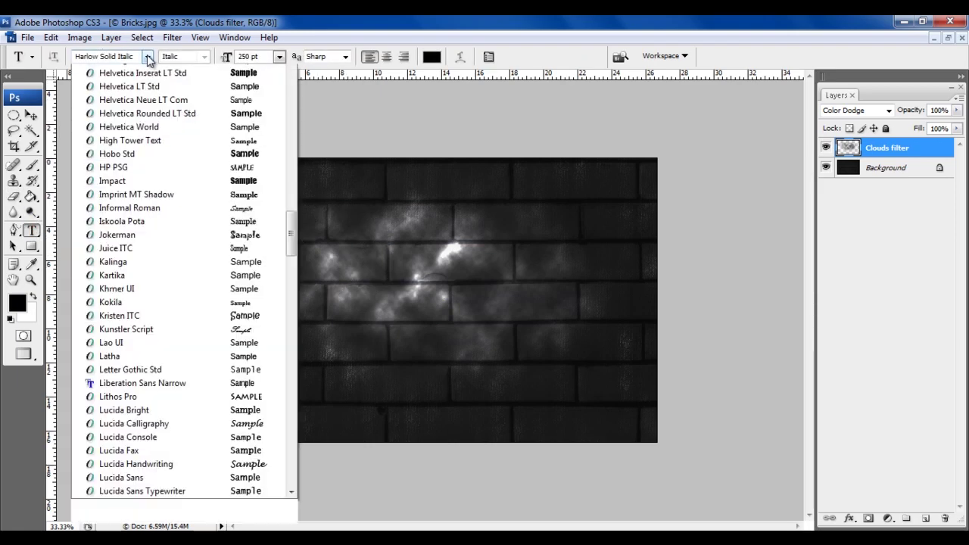
left_click(178, 74)
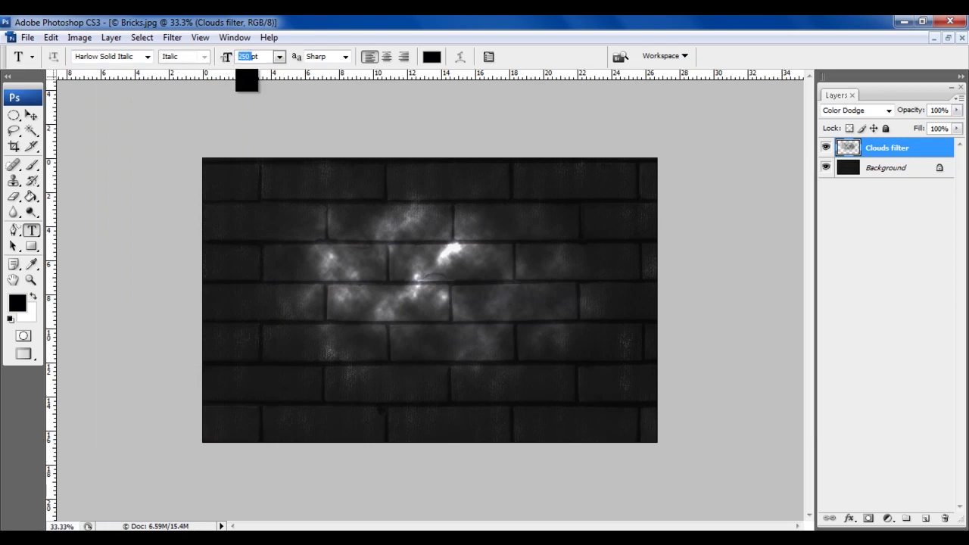
left_click(430, 58)
right_click(777, 429)
key("Escape")
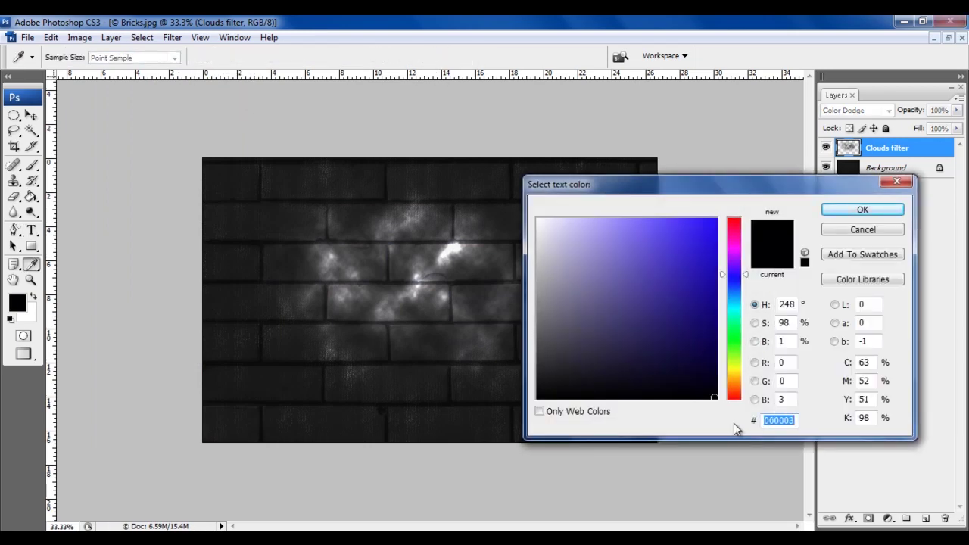
type("1a99f1")
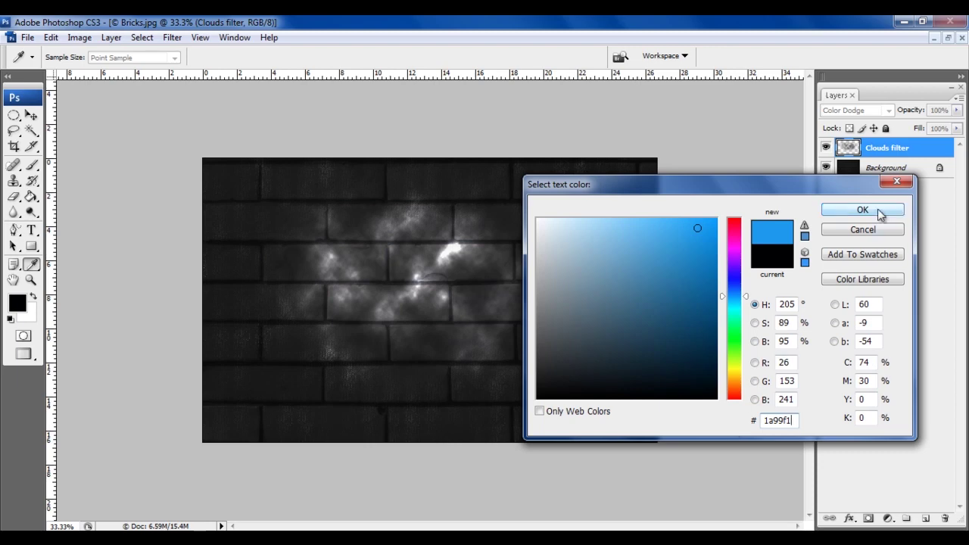
left_click(880, 215)
Step: Type 'TEXT' on the brick wall and nudge it slightly upward
left_click(365, 304)
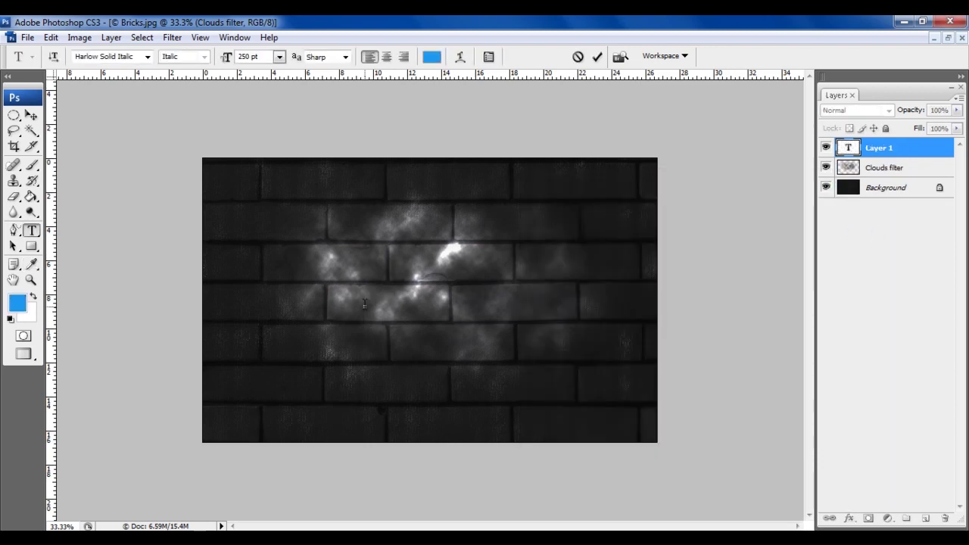
type("TEXT")
key("ctrl+Return")
key("v")
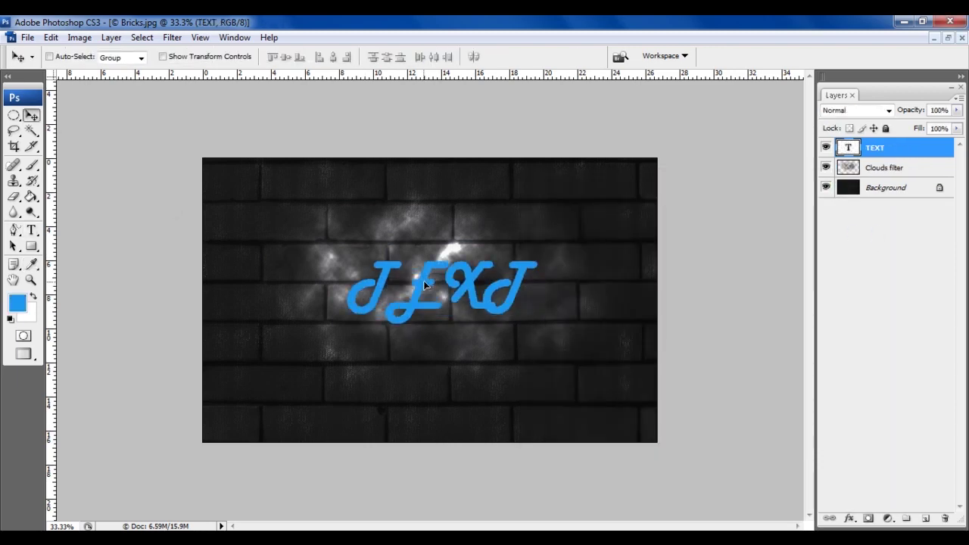
left_click_drag(424, 281, 414, 263)
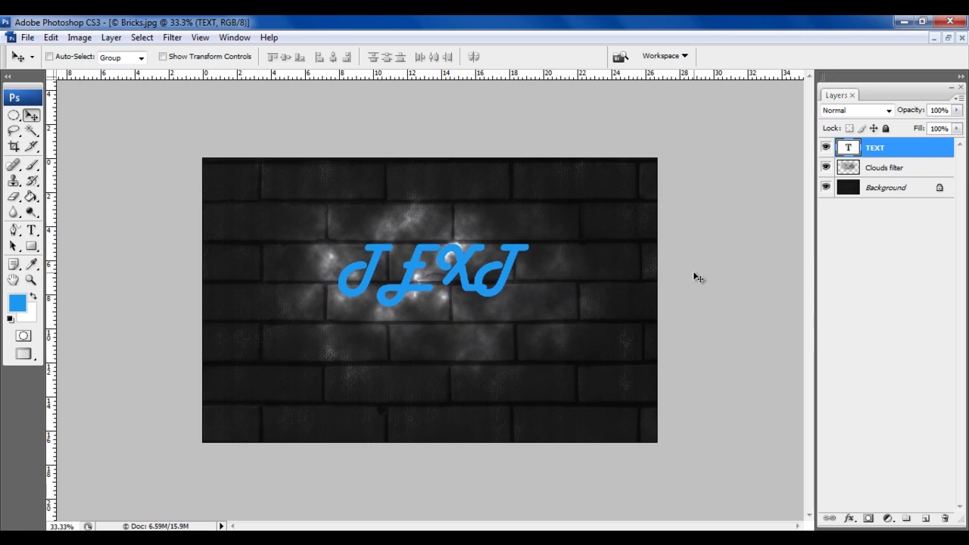
Step: Duplicate the TEXT layer as 'TEXT copy'
right_click(875, 150)
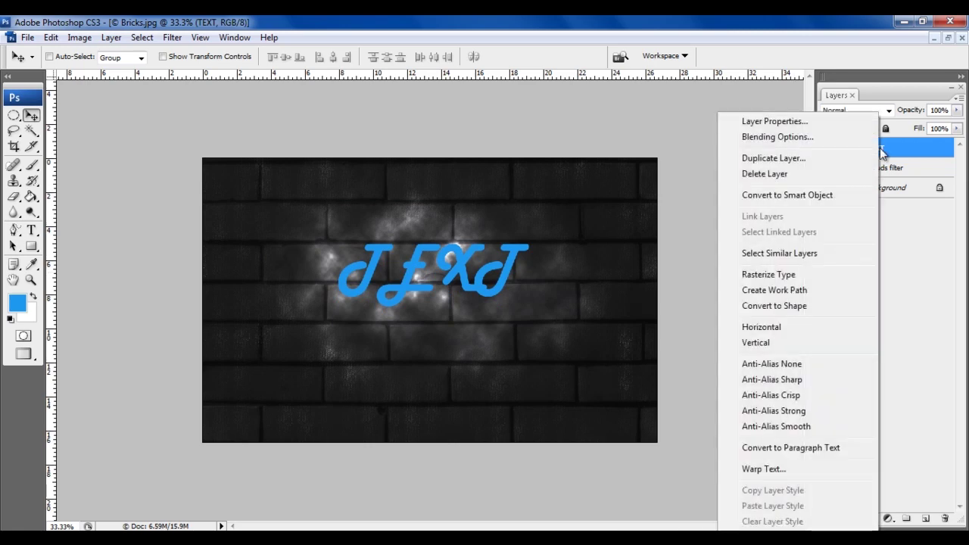
left_click(821, 161)
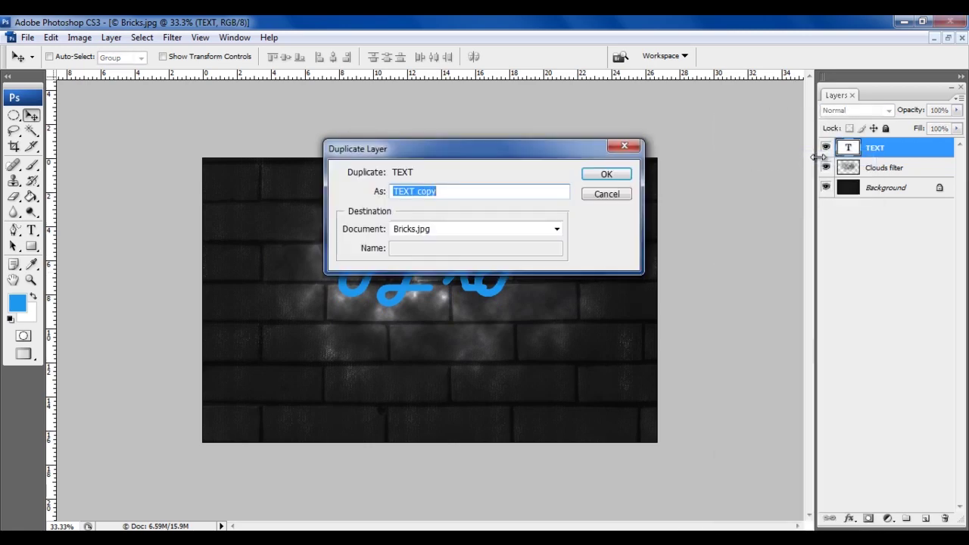
left_click(615, 177)
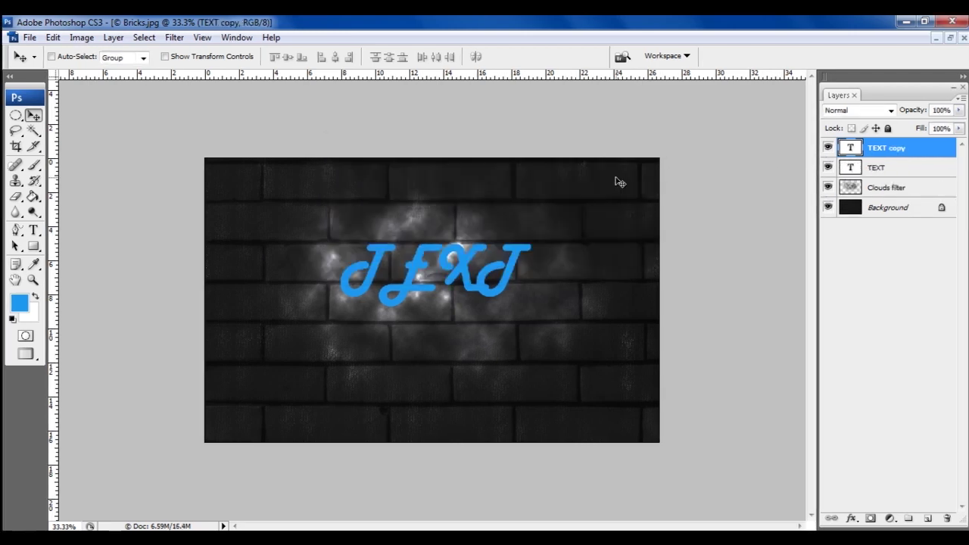
Step: Rasterize the original TEXT layer and apply a 5-pixel Gaussian Blur to it
left_click(876, 169)
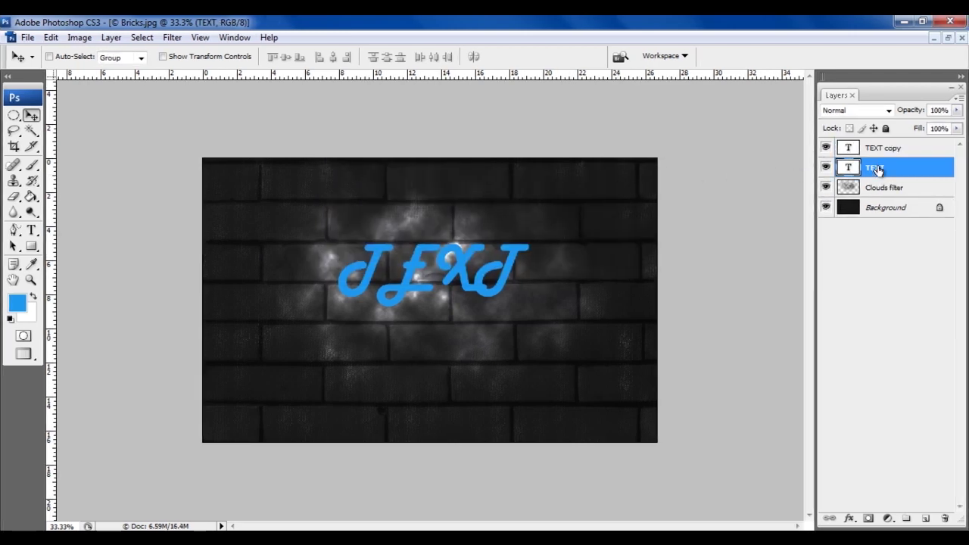
left_click(172, 37)
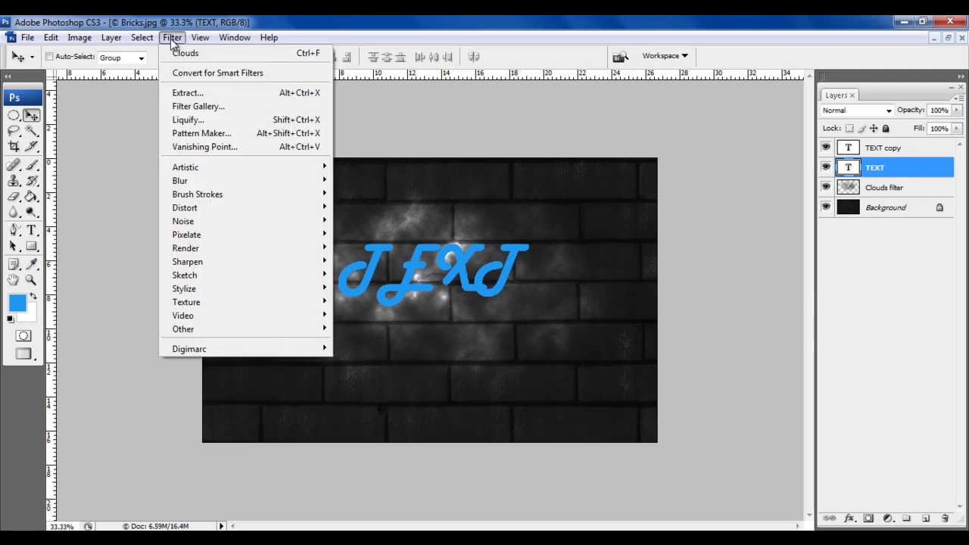
mouse_move(168, 182)
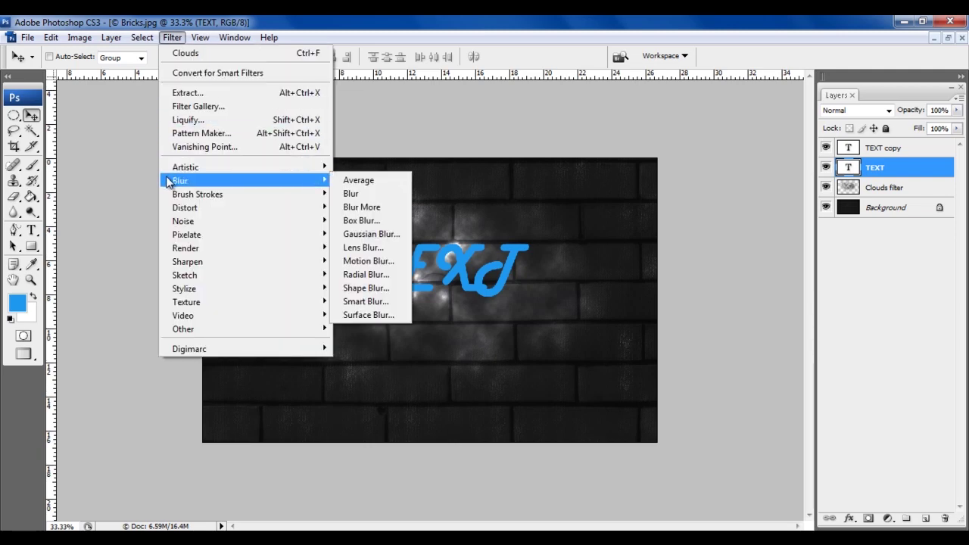
left_click(390, 236)
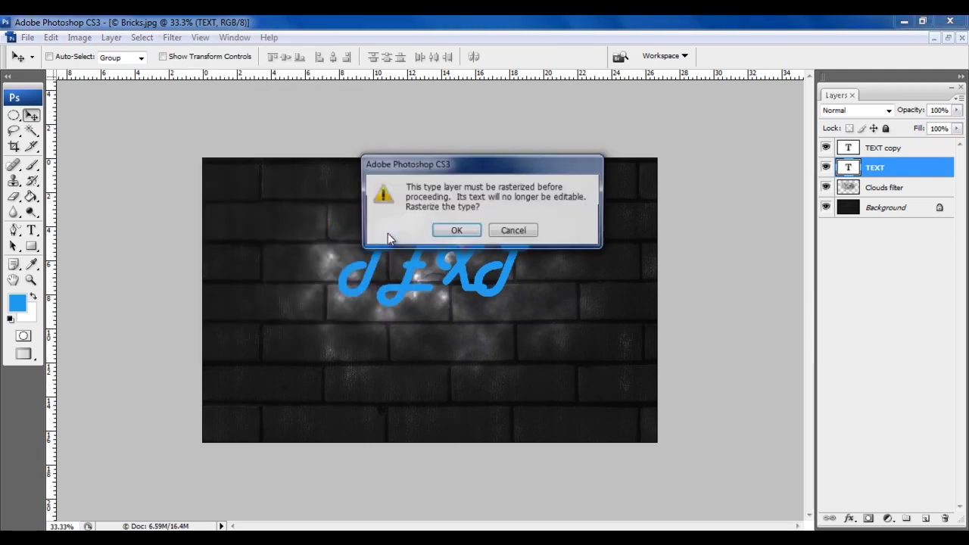
left_click(457, 231)
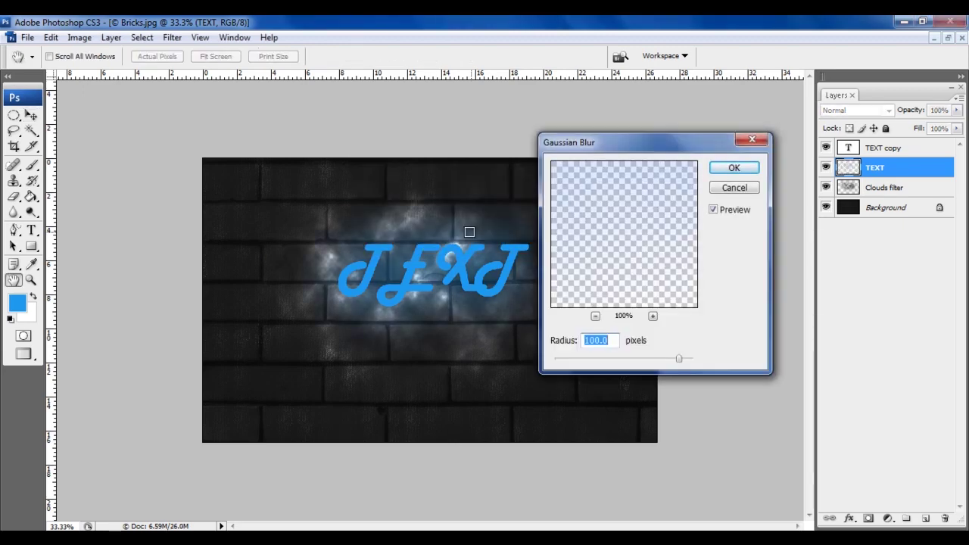
type("1.5")
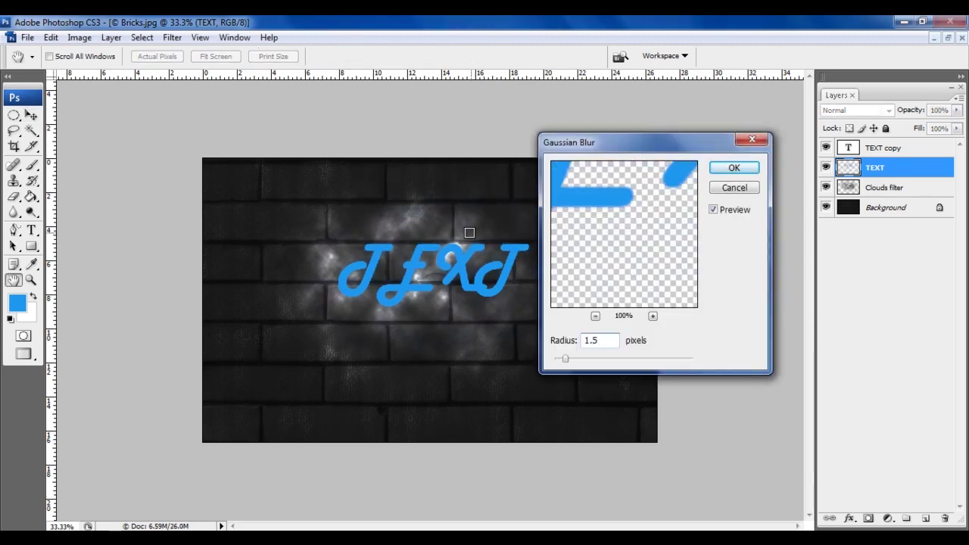
double_click(614, 342)
type("5")
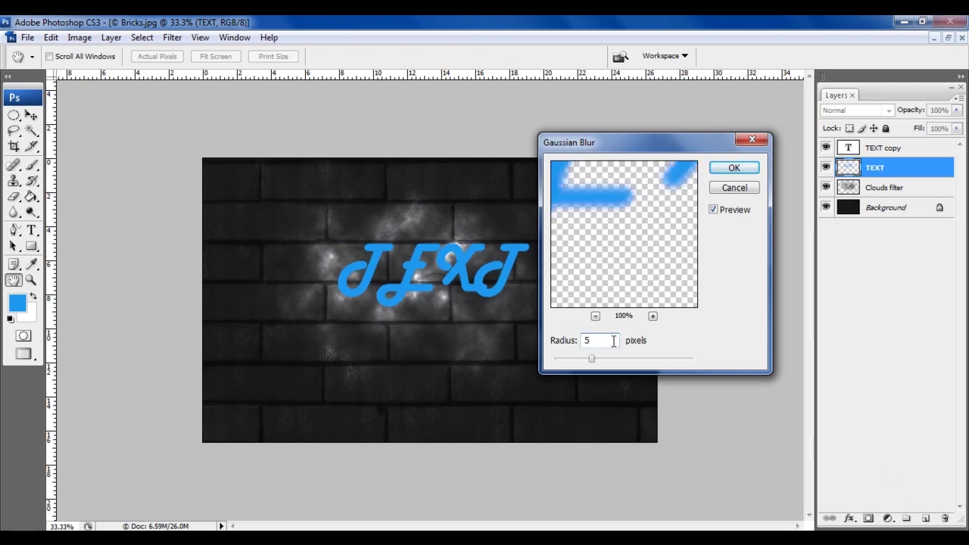
left_click(735, 168)
key("v")
left_click(881, 148)
Step: Open Blending Options for TEXT copy and lower its opacity to 0
right_click(881, 147)
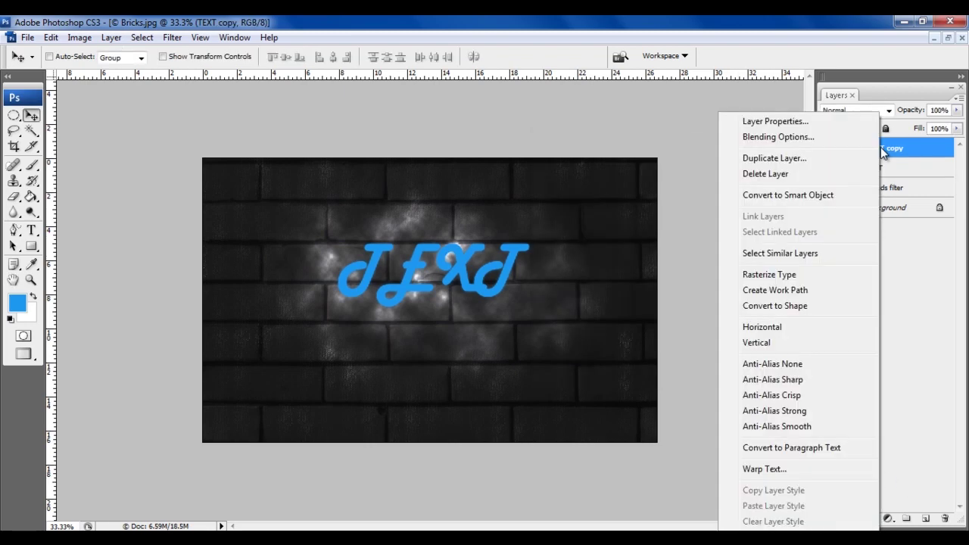
left_click(803, 141)
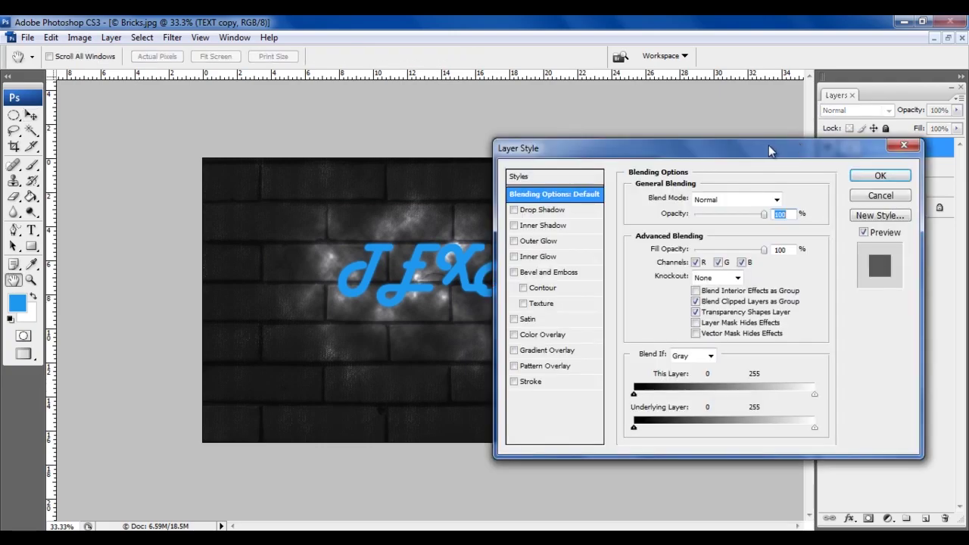
left_click_drag(800, 141, 490, 129)
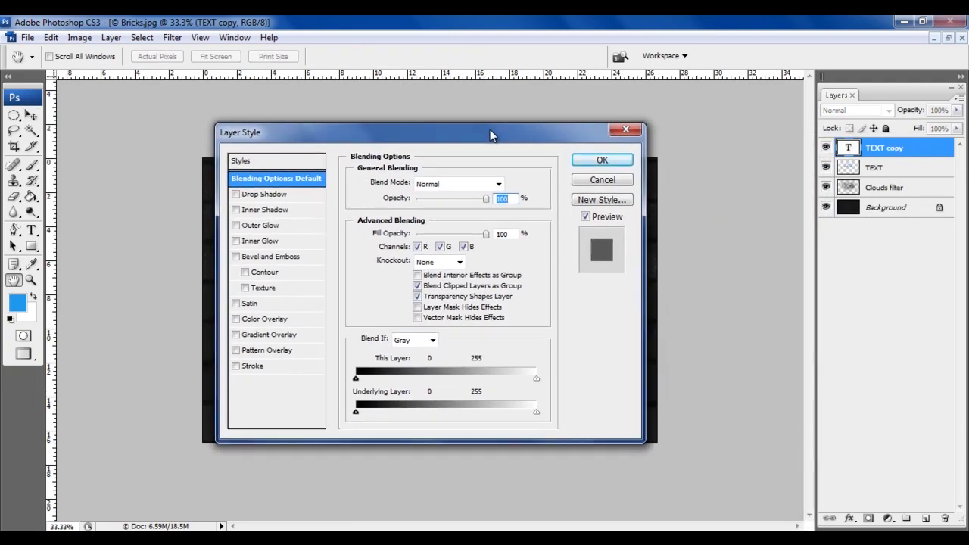
left_click_drag(487, 199, 413, 199)
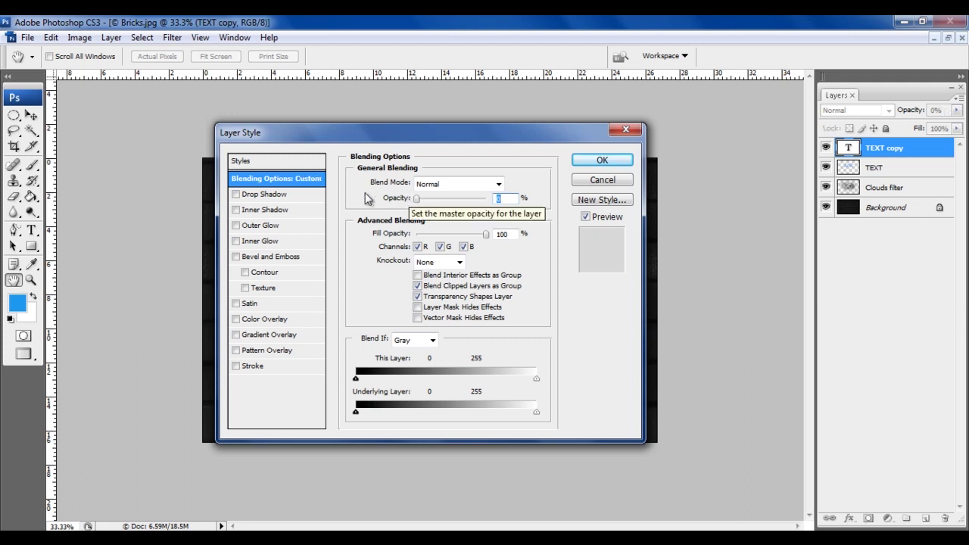
Step: Add a drop shadow with angle 90°, distance 20 px, size 30 px, and enable Inner Shadow
left_click(273, 194)
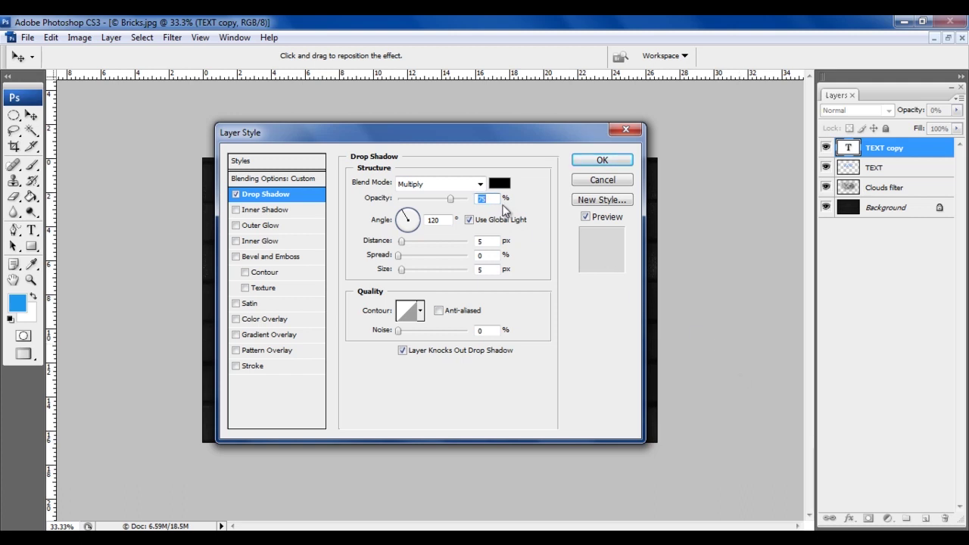
key("Tab")
type("90")
key("Tab")
type("20")
key("Tab")
key("Tab")
type("30")
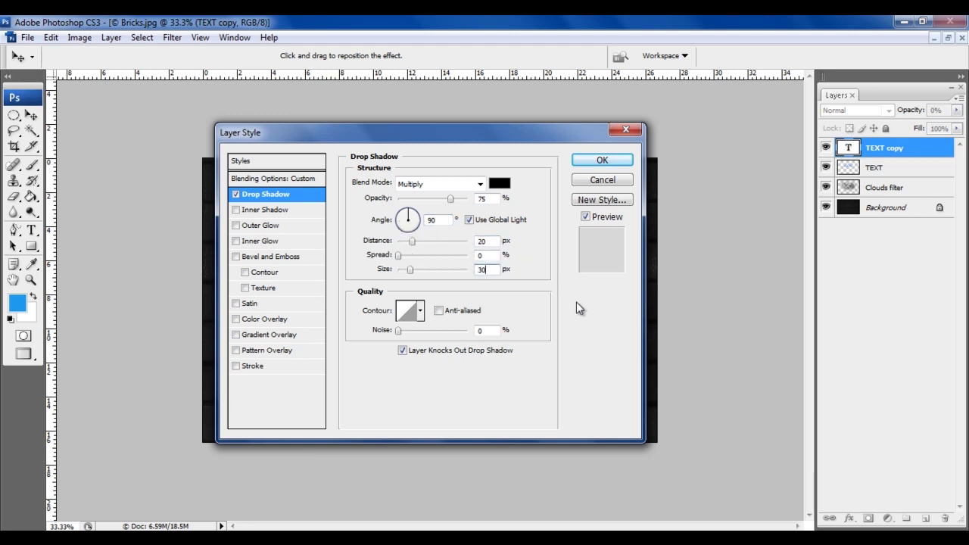
left_click(279, 214)
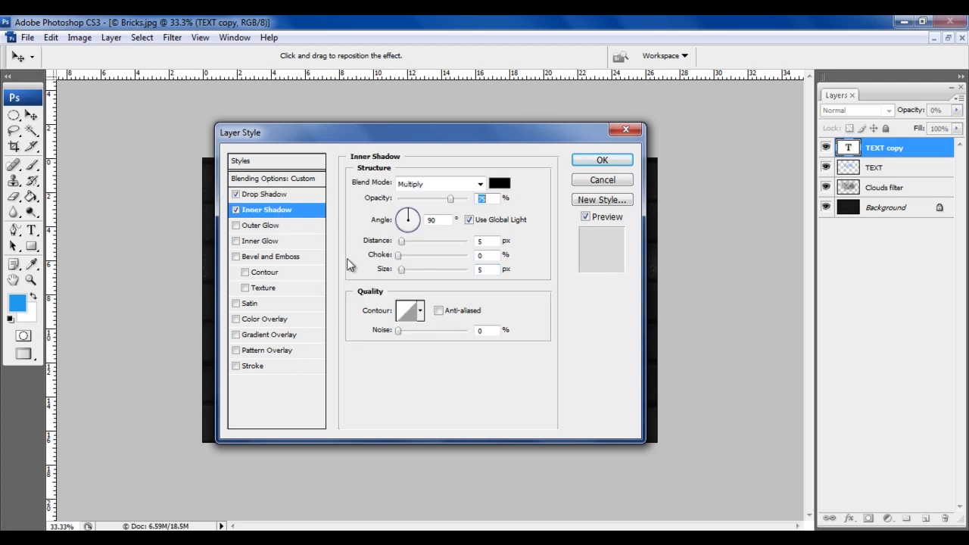
Step: Make the inner shadow Color Burn at full opacity, angle −90 and size 20
left_click(465, 186)
left_click(450, 258)
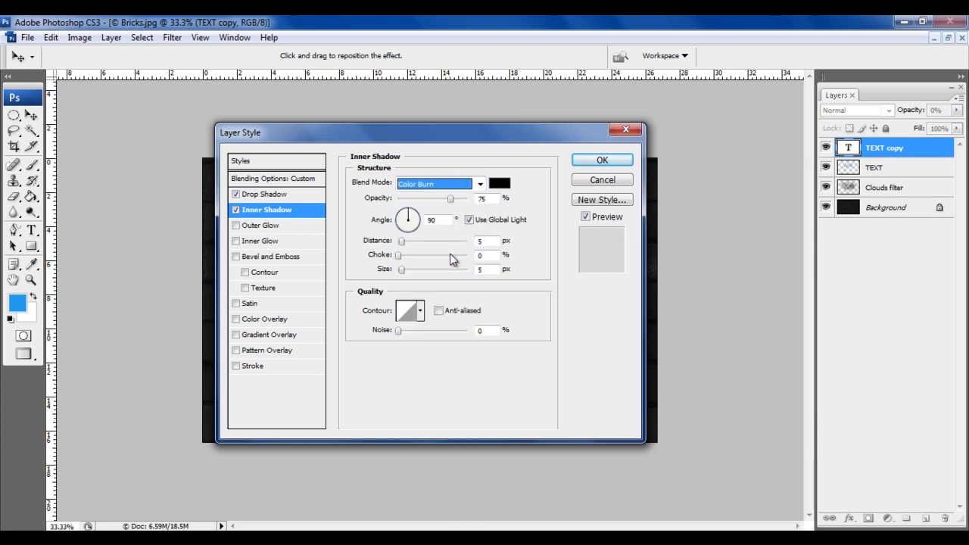
left_click_drag(451, 198, 467, 197)
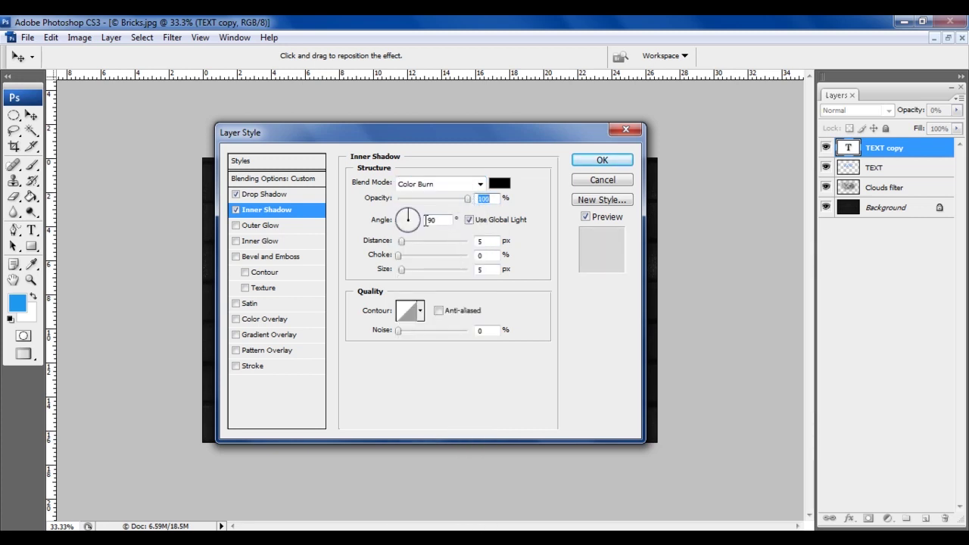
key("Tab")
type("-90")
key("Tab")
key("Tab")
key("Tab")
type("20")
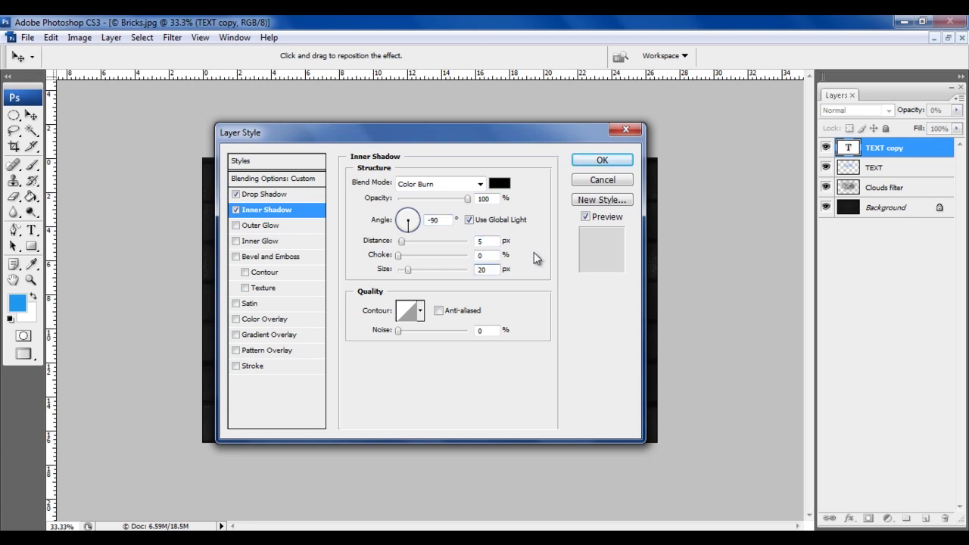
Step: Add a near-white Color Dodge outer glow enlarged to 250 px
left_click(261, 226)
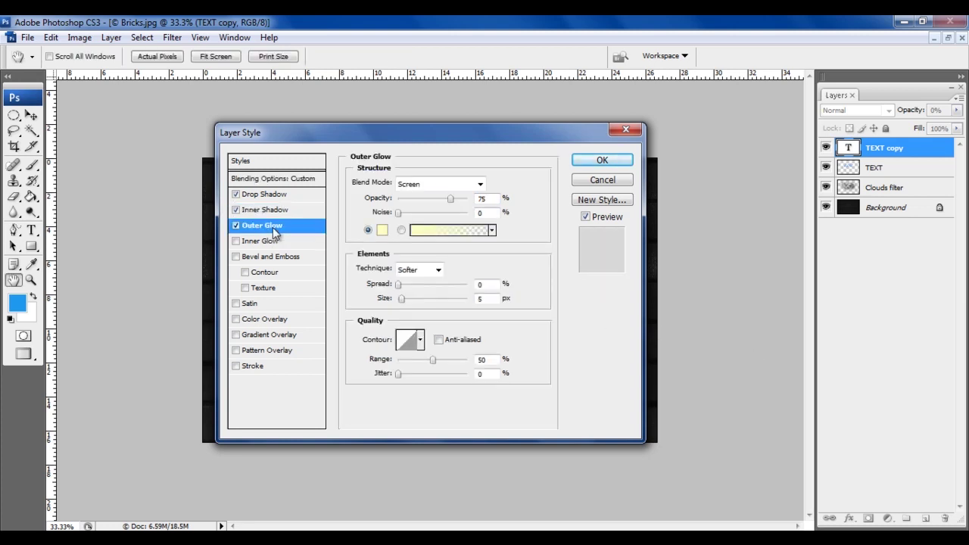
left_click(480, 184)
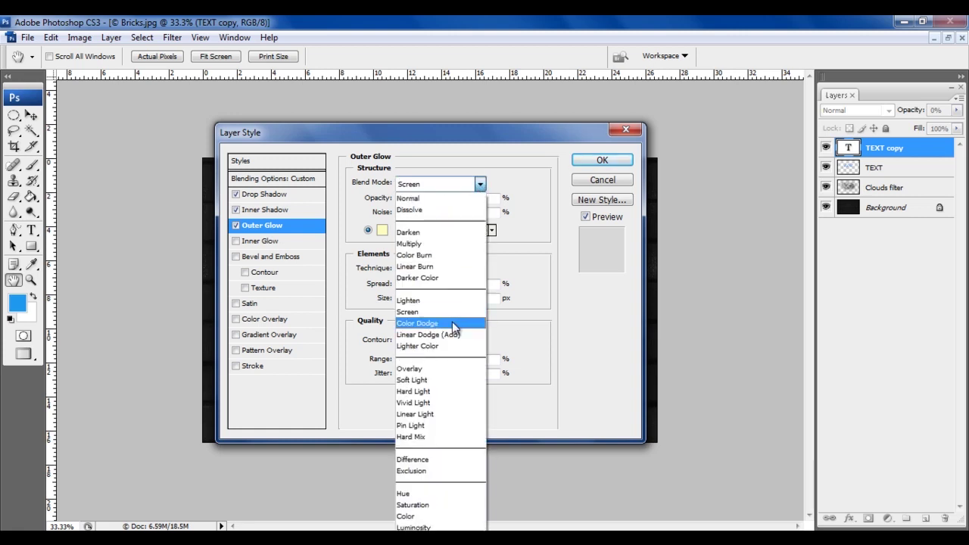
left_click(453, 323)
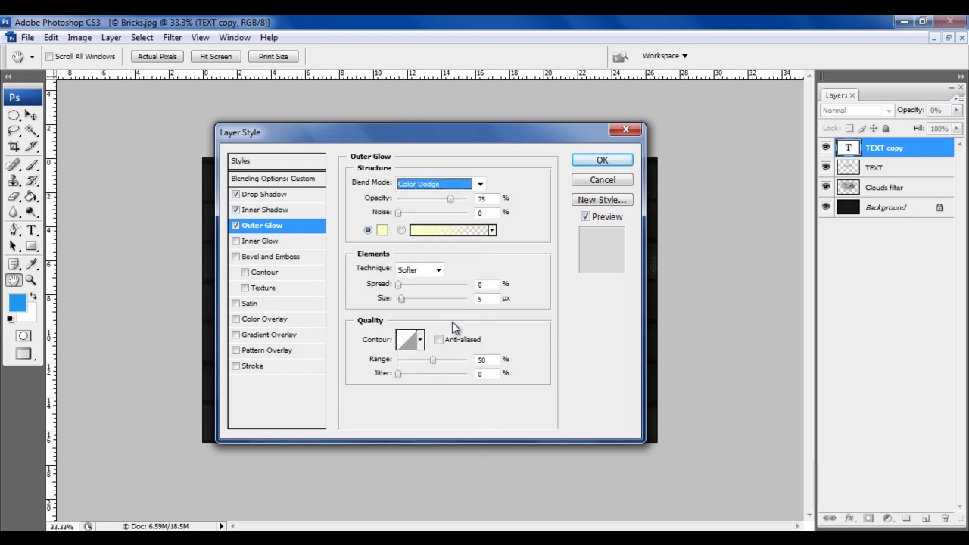
left_click(384, 229)
left_click(538, 221)
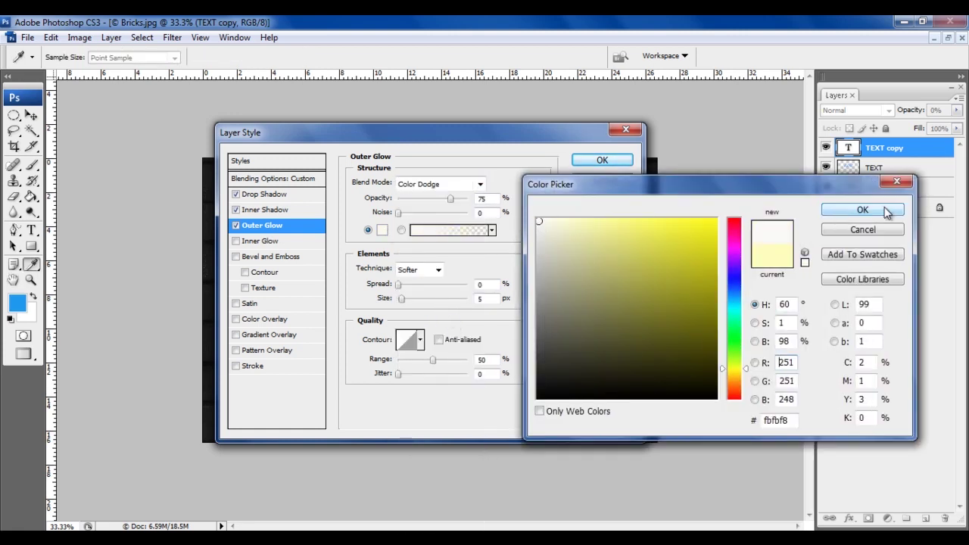
left_click(884, 212)
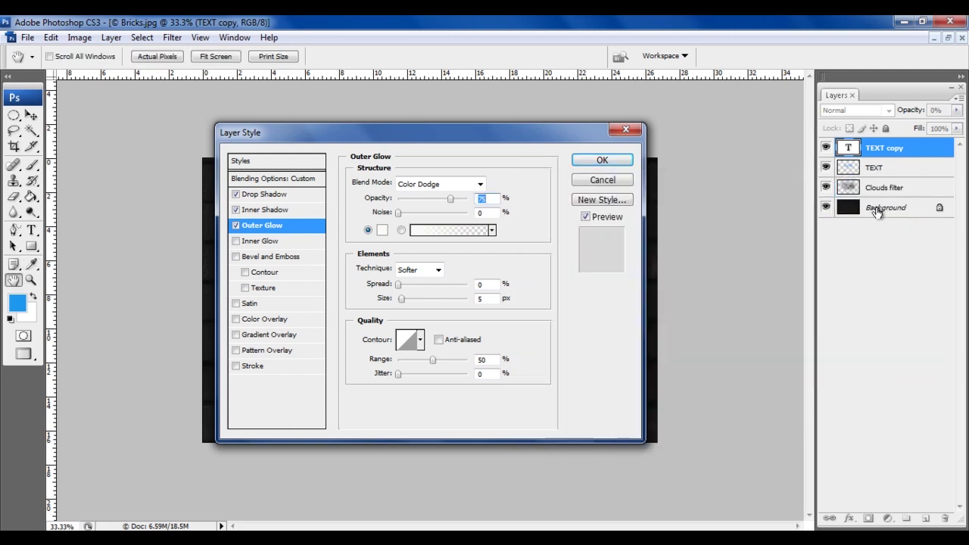
left_click_drag(401, 300, 479, 302)
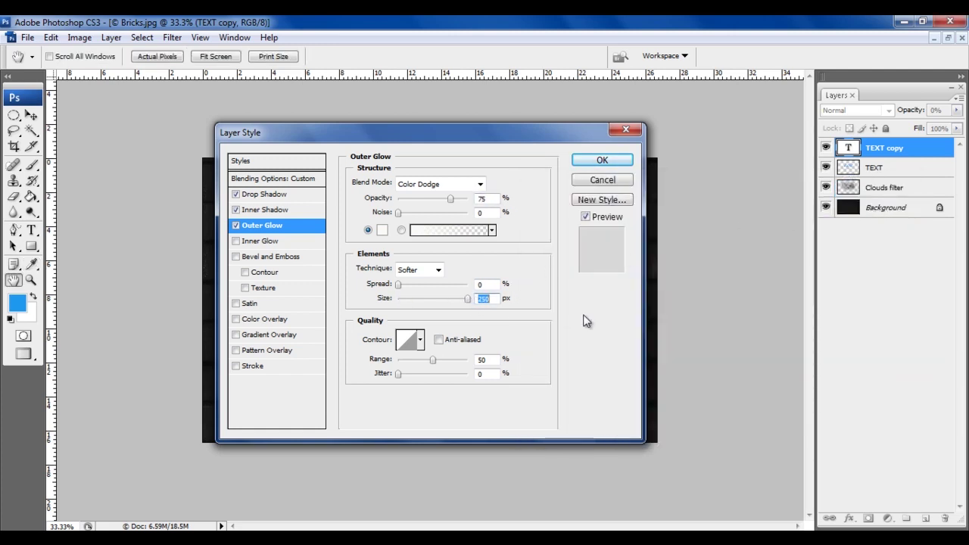
Step: Enable Bevel and Emboss as a Smooth Inner Bevel with 50% depth
left_click(293, 259)
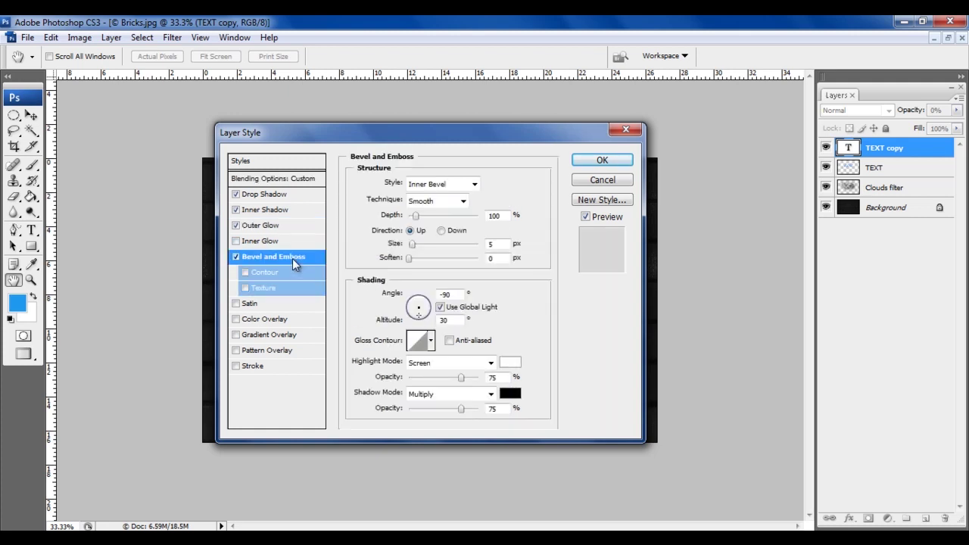
left_click(442, 185)
left_click(442, 187)
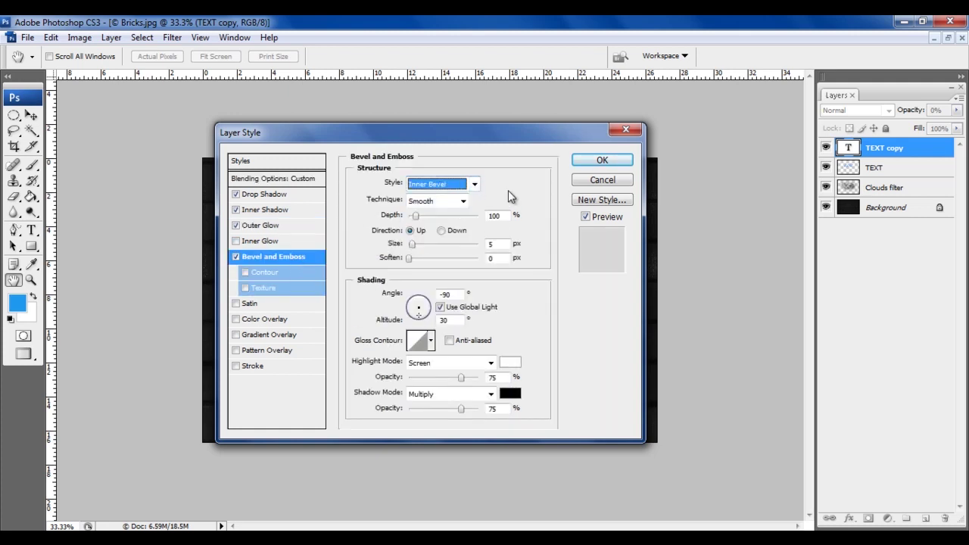
left_click(463, 201)
left_click(421, 201)
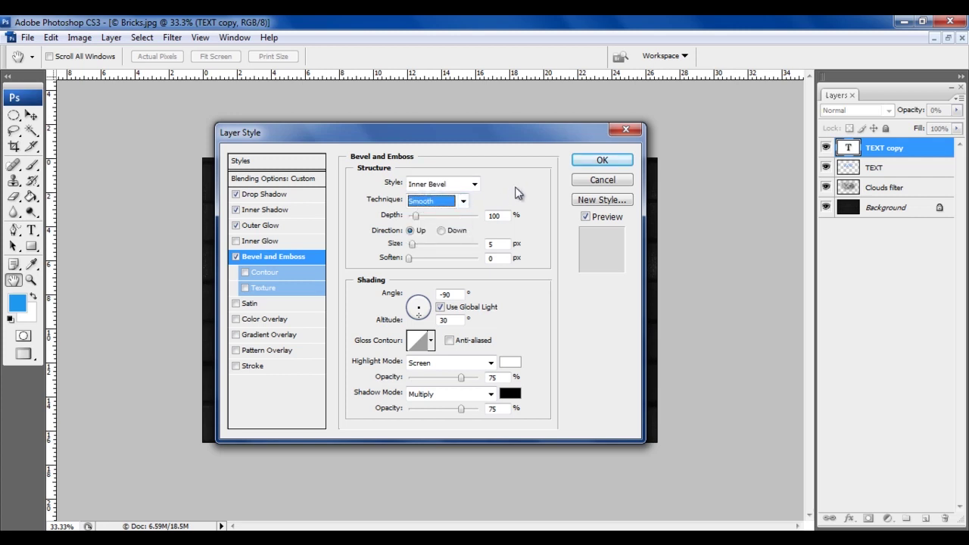
double_click(498, 216)
type("50")
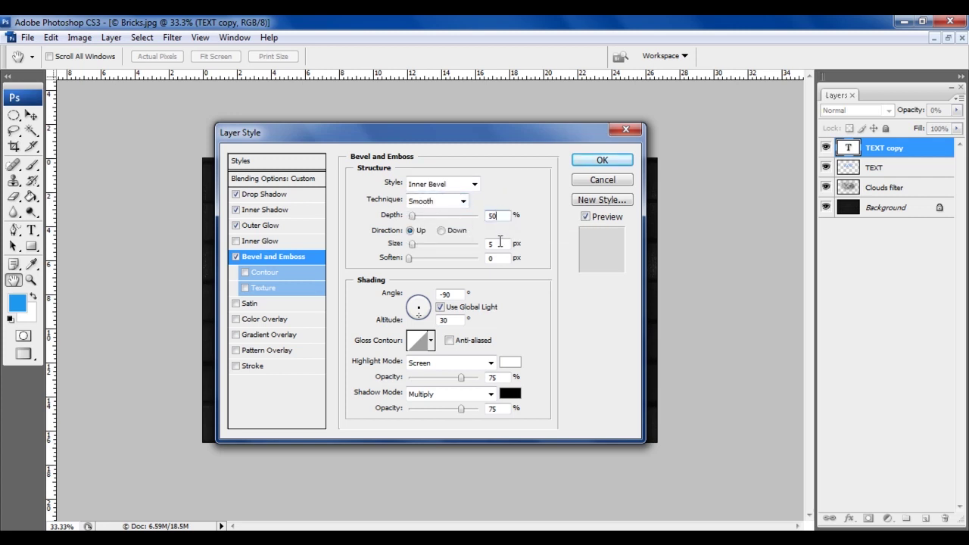
Step: Set bevel soften 15 px, altitude 10, highlight opacity 100% and shadow opacity 85%
double_click(499, 244)
double_click(499, 258)
type("15")
double_click(464, 295)
double_click(459, 319)
type("10")
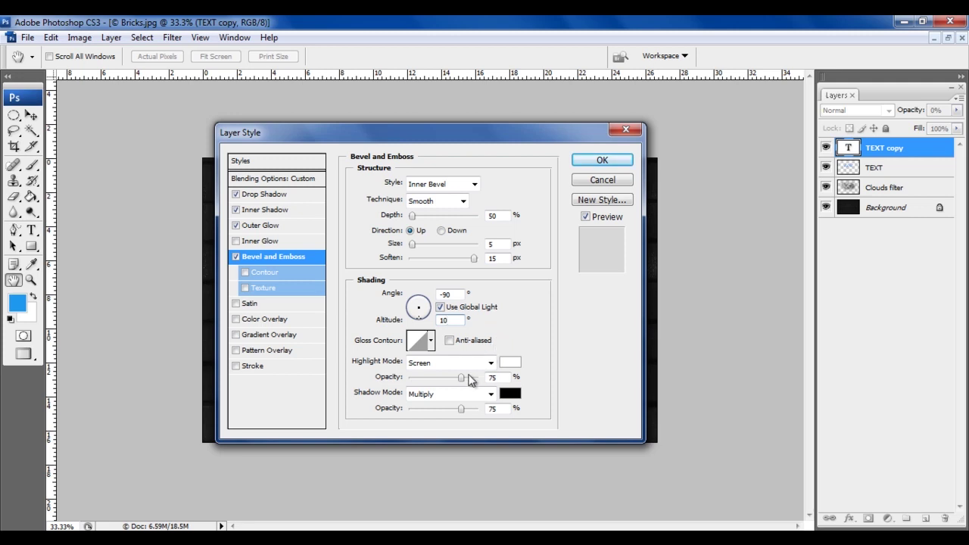
left_click_drag(460, 378, 477, 378)
double_click(499, 409)
type("85")
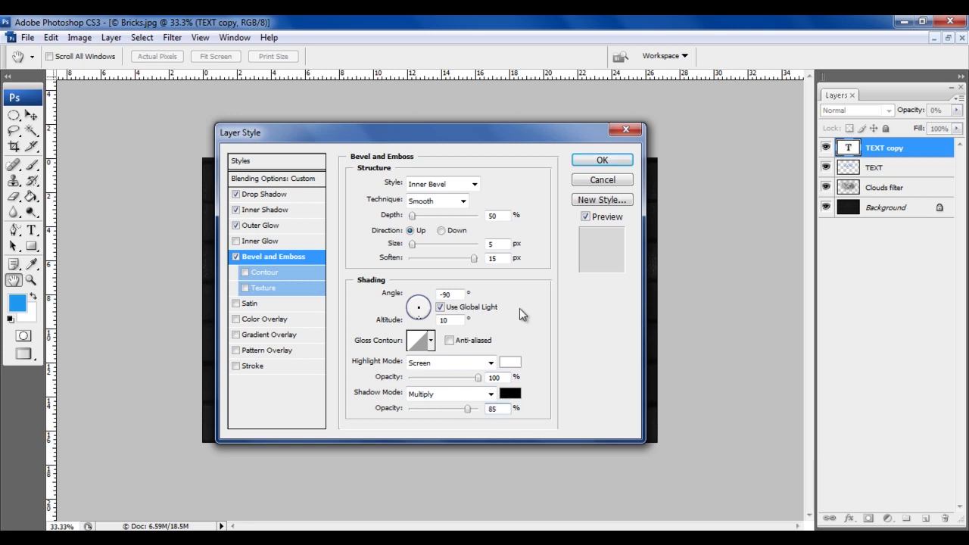
Step: Give TEXT copy a 50% Linear Dodge (Add) Color Overlay in near-white fbf7f7
left_click(307, 321)
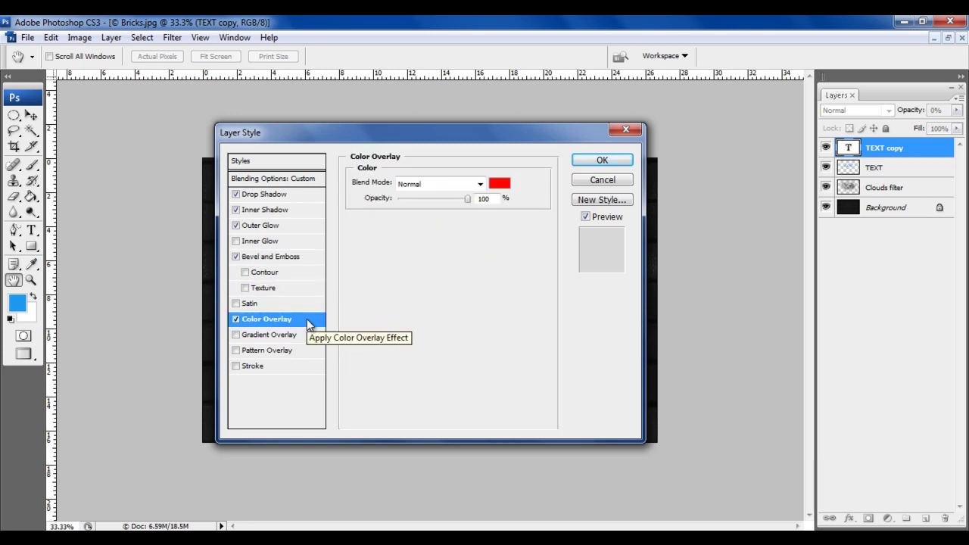
left_click(481, 183)
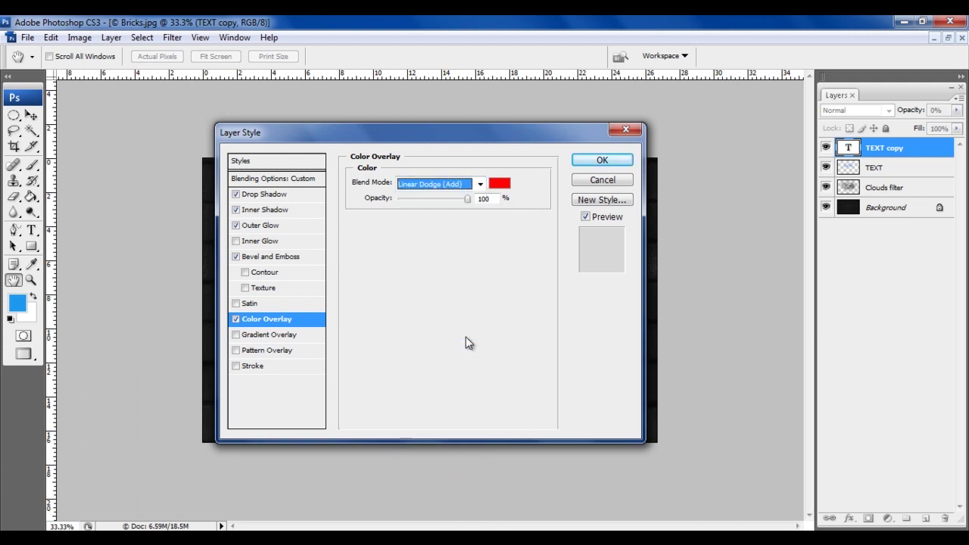
left_click(501, 184)
left_click(539, 221)
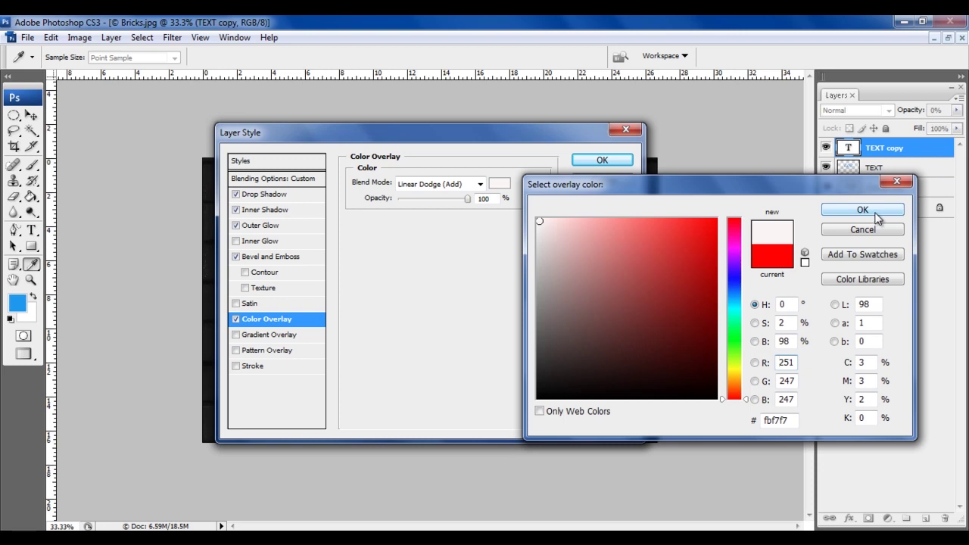
left_click(875, 214)
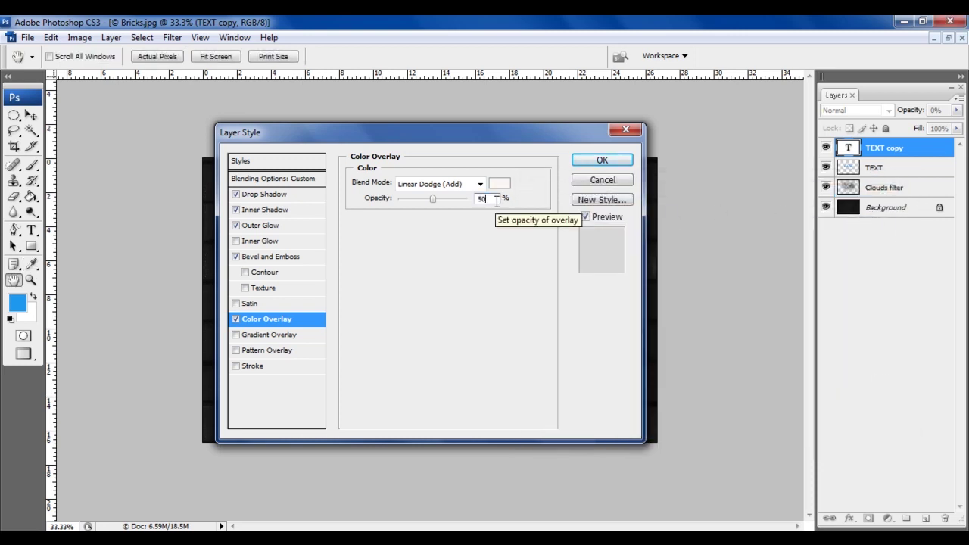
left_click(610, 161)
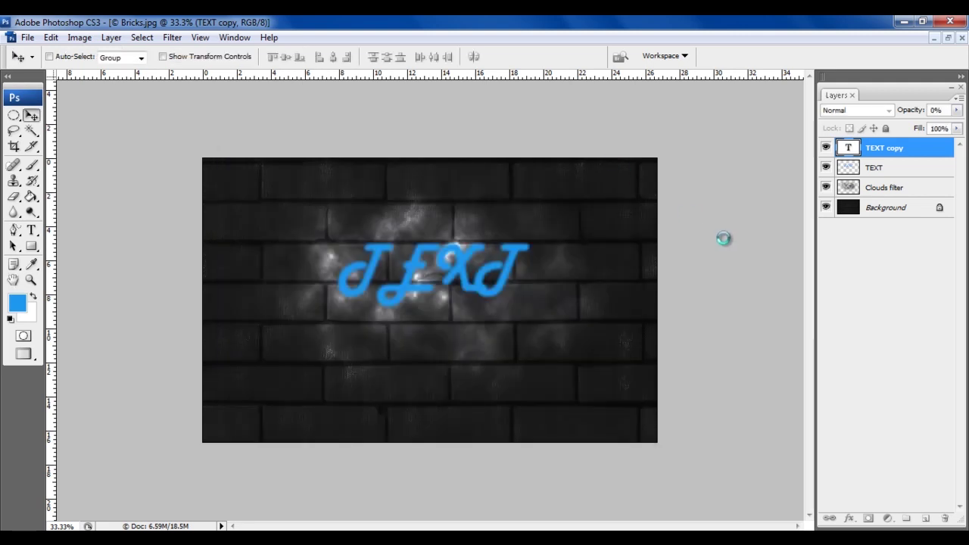
Step: Duplicate TEXT copy as TEXT copy 2 and set its opacity to 40%
right_click(876, 153)
left_click(802, 162)
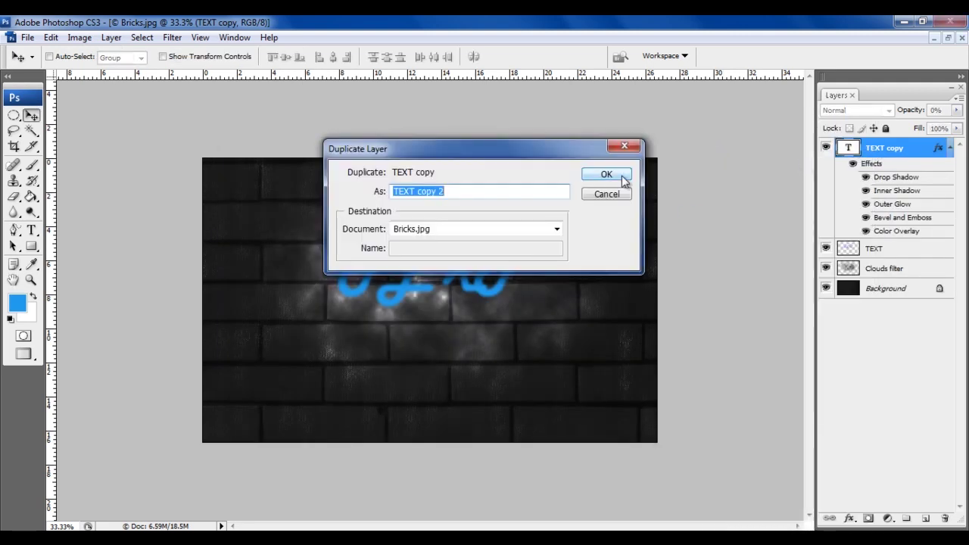
left_click(625, 179)
left_click_drag(904, 133, 921, 130)
Step: Duplicate TEXT copy 2 as TEXT copy 3 and clear its layer style
right_click(882, 149)
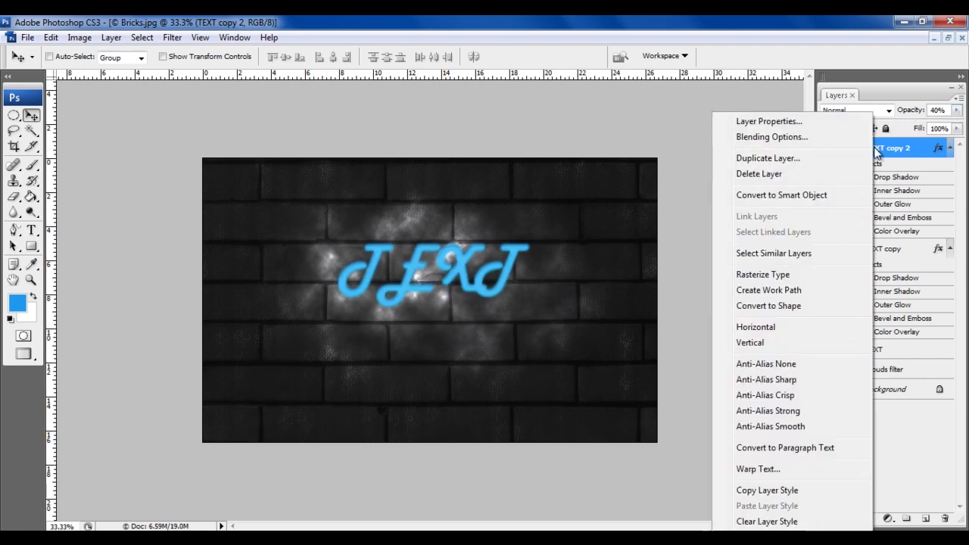
left_click(793, 158)
left_click(628, 178)
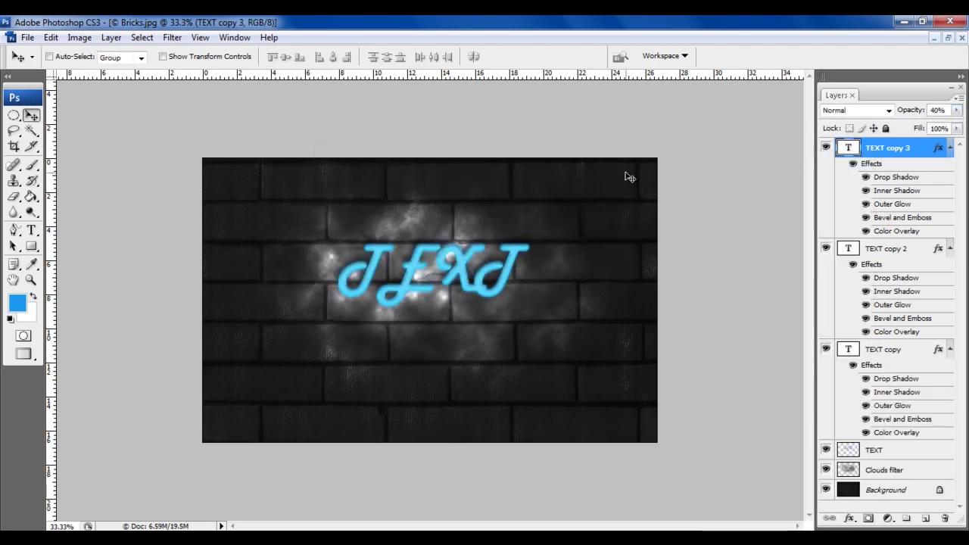
right_click(872, 152)
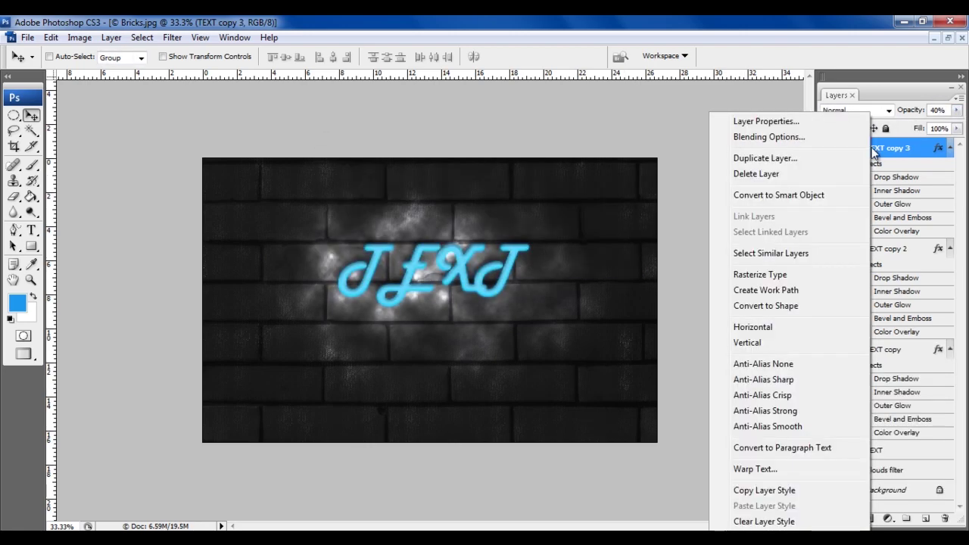
left_click(784, 522)
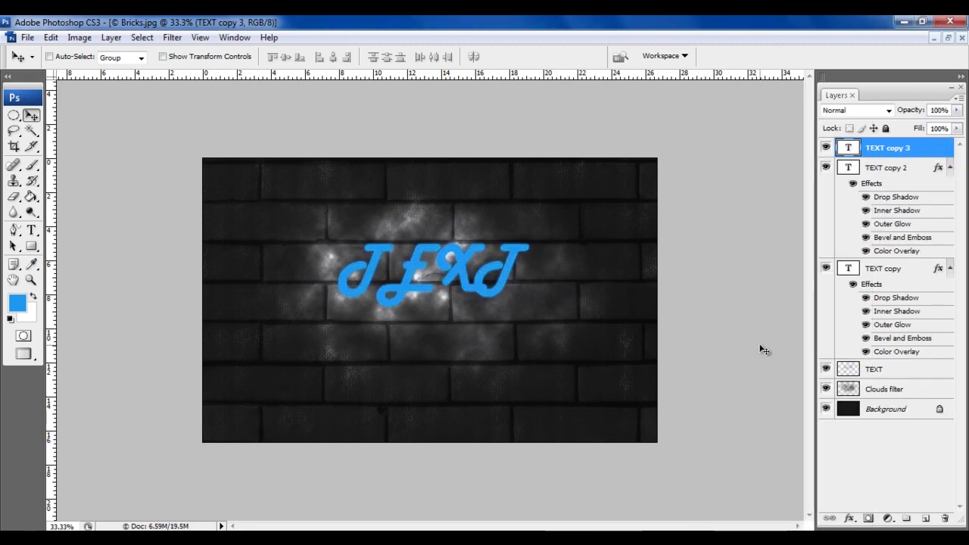
Step: Rasterize TEXT copy 3 and apply a 100-pixel Gaussian Blur
left_click(171, 38)
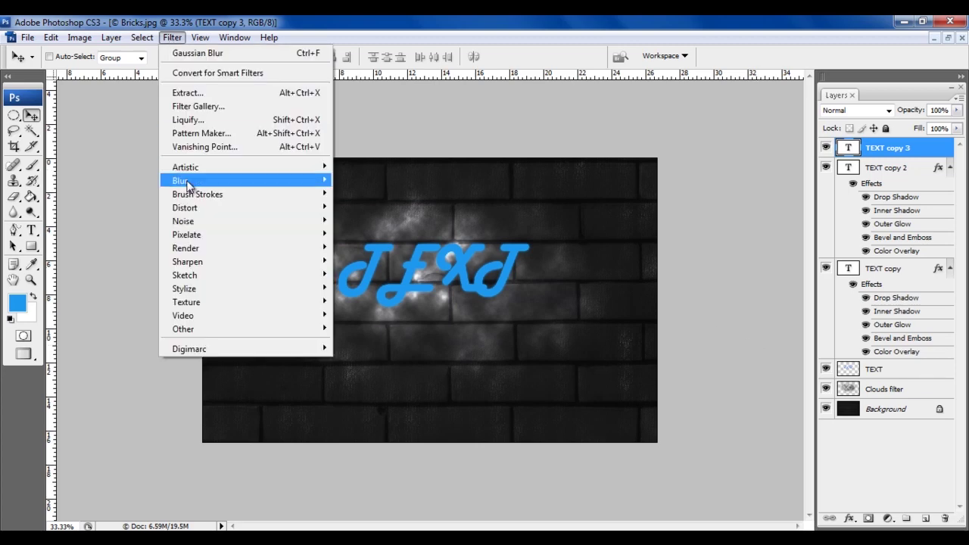
mouse_move(250, 181)
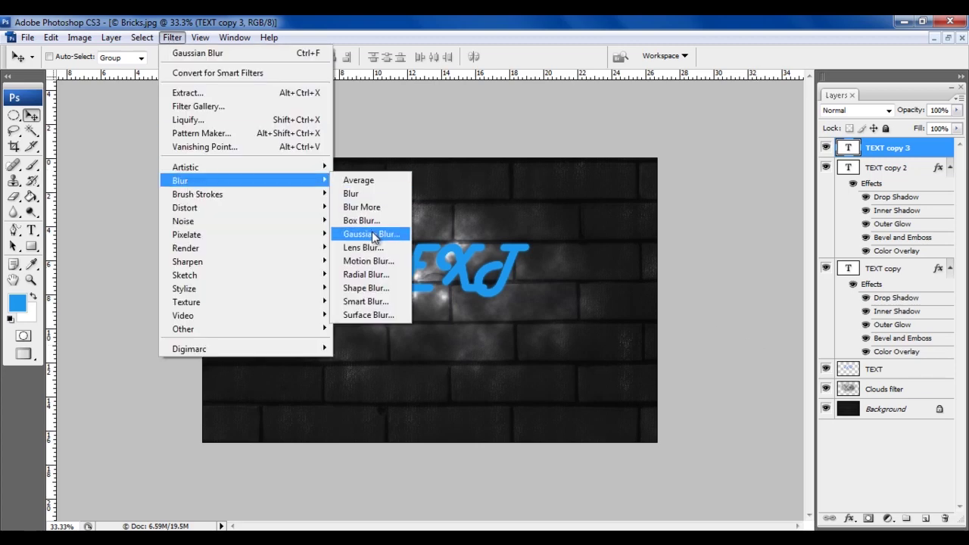
left_click(372, 234)
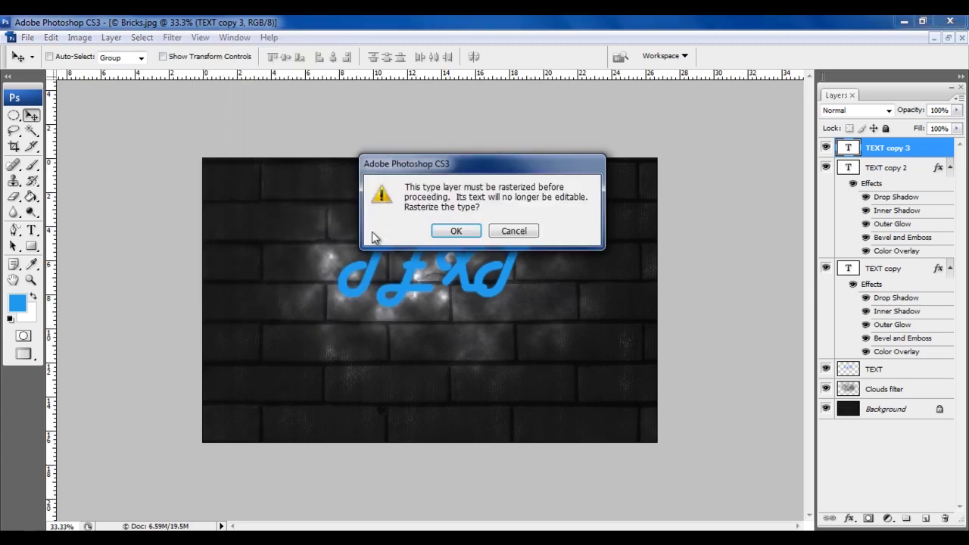
left_click(456, 231)
type("100")
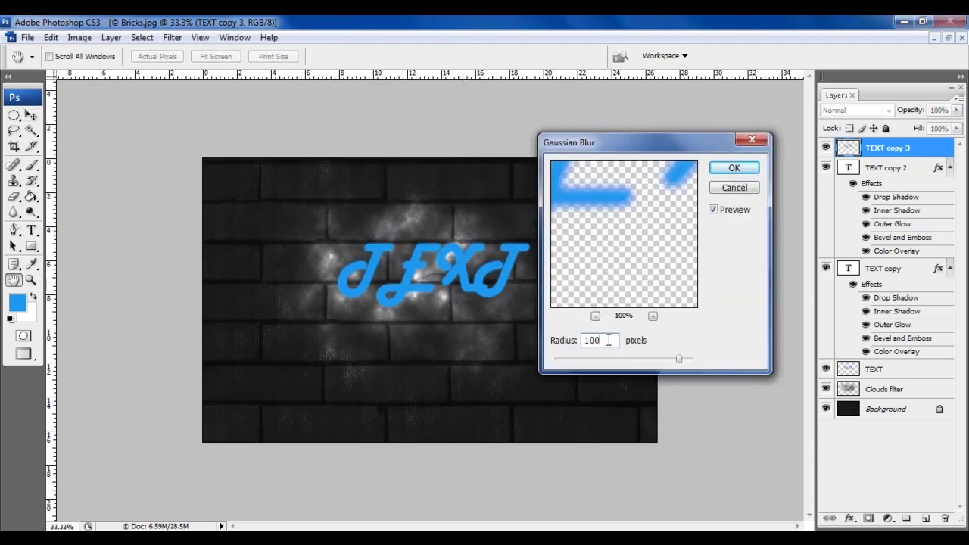
left_click(734, 168)
Step: Set TEXT copy 3's blend mode to Color Dodge
key("v")
left_click(889, 111)
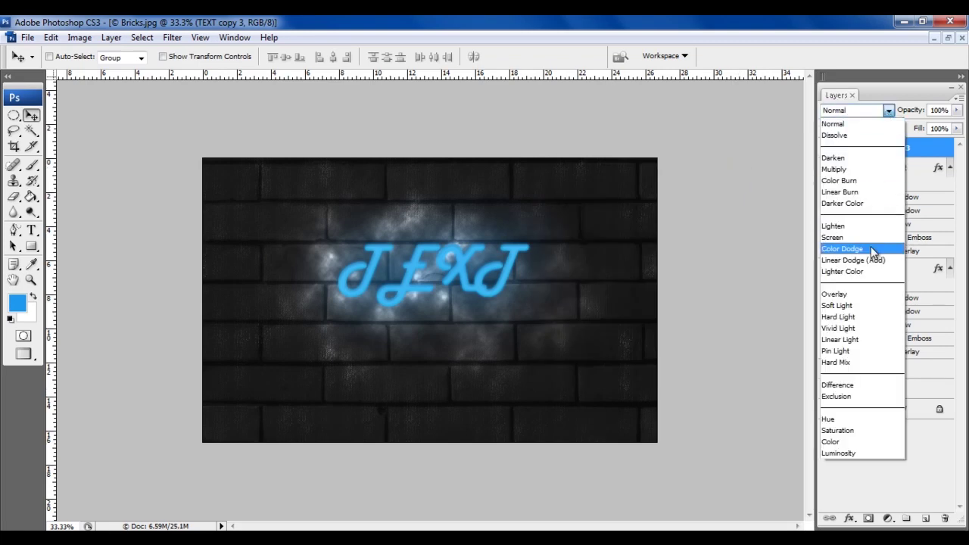
left_click(871, 249)
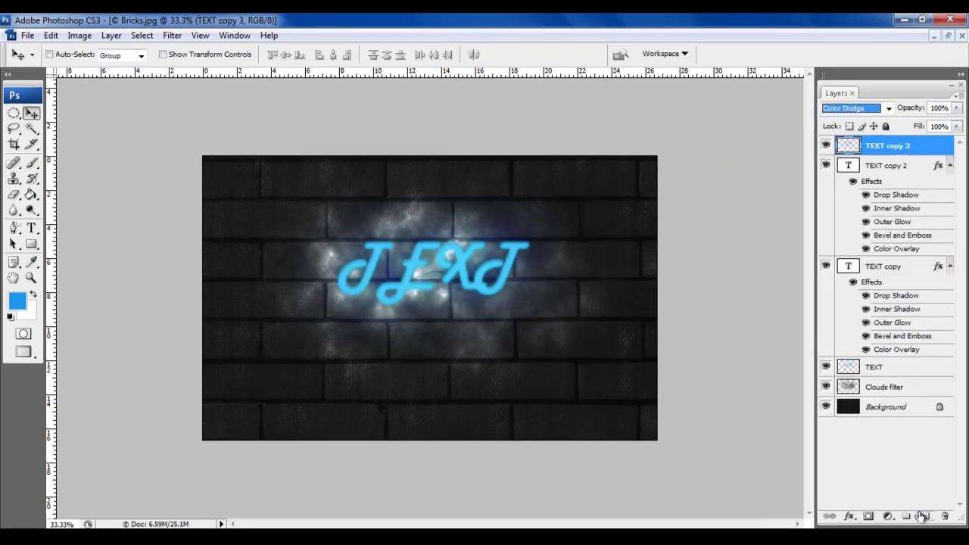
Step: Create a new layer named 'connections' and move it just above Clouds filter
left_click(923, 515)
double_click(879, 146)
type("c")
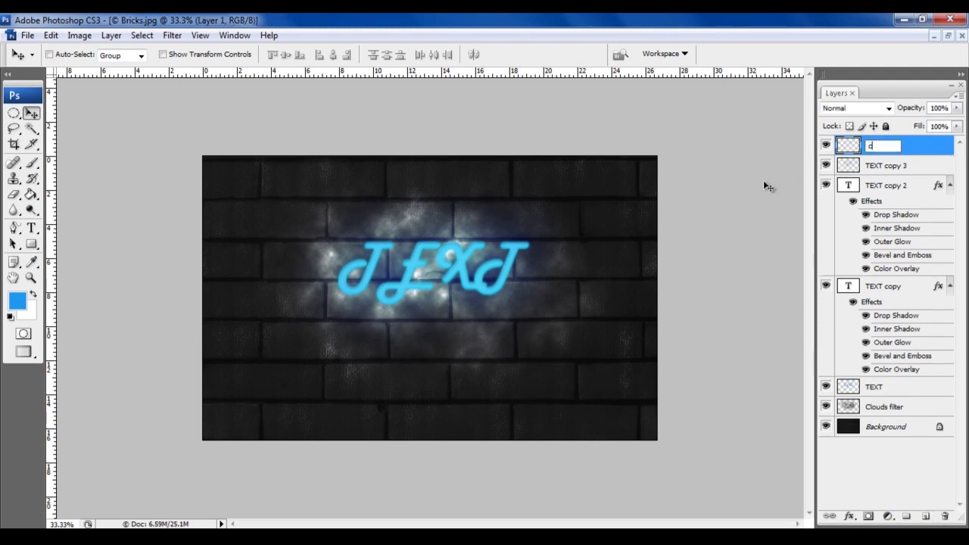
type("onnections")
key("Return")
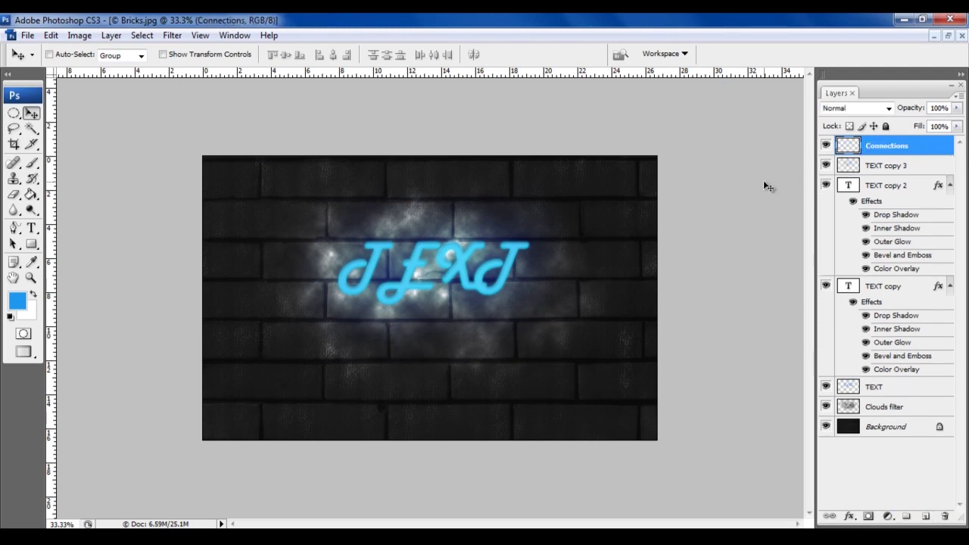
left_click_drag(877, 151, 879, 398)
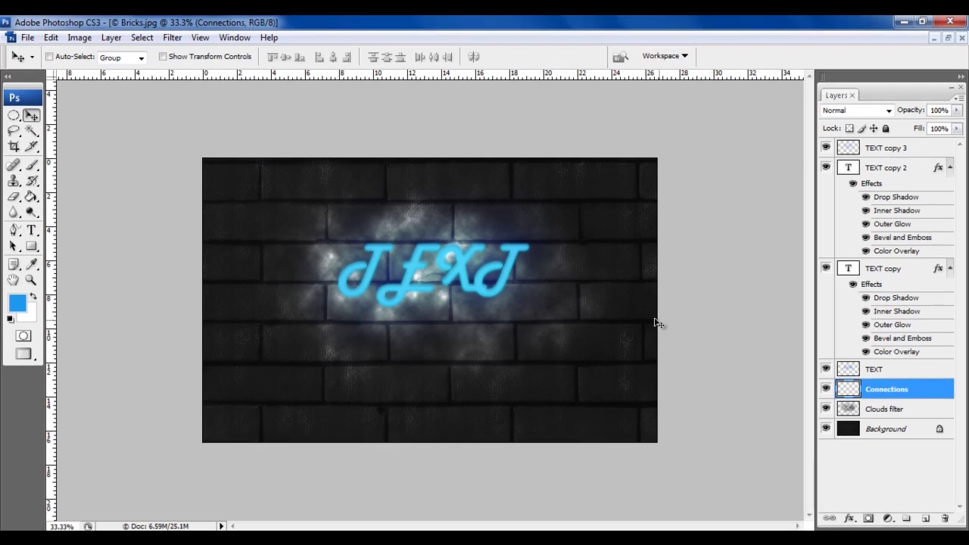
Step: Set the Brush tool to 30 px size with 100% hardness
left_click(32, 166)
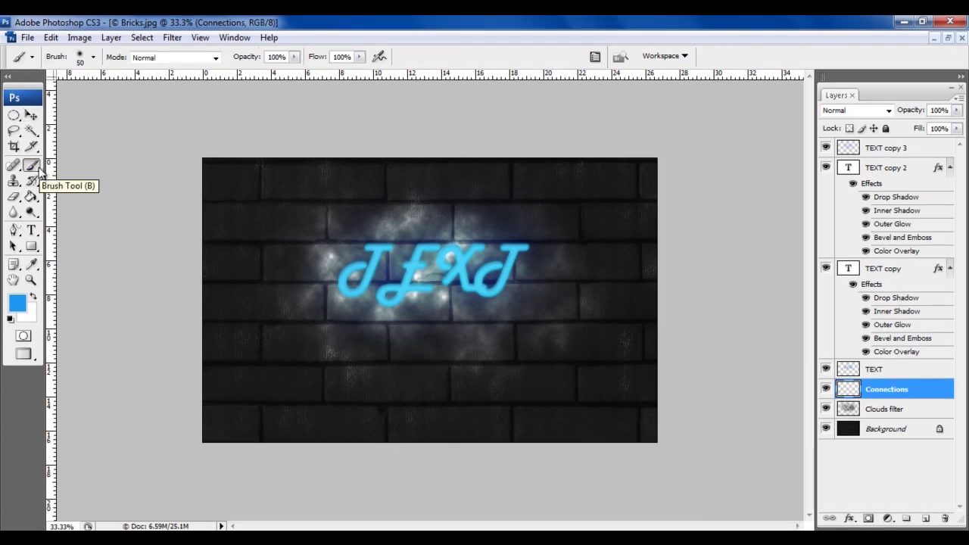
left_click(93, 57)
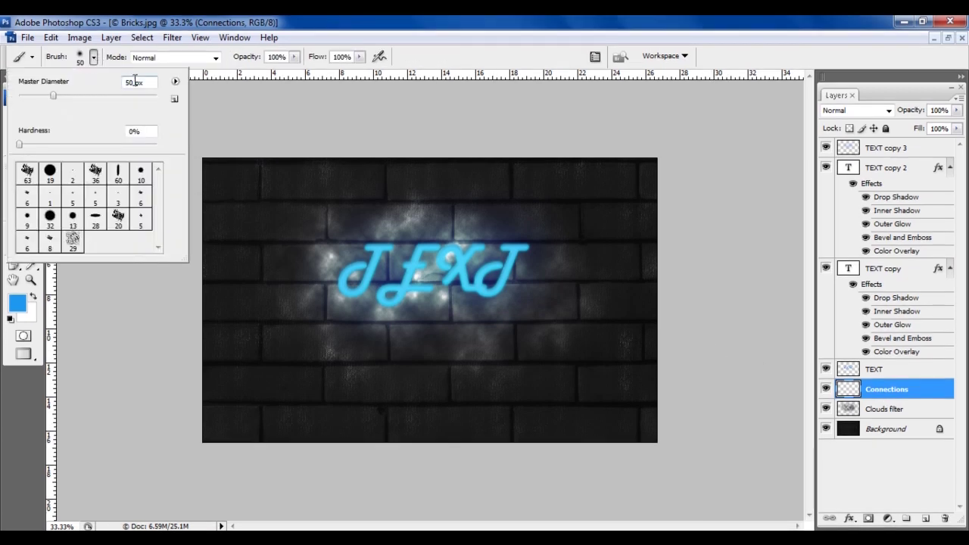
type("30")
left_click(134, 132)
type("100")
key("Return")
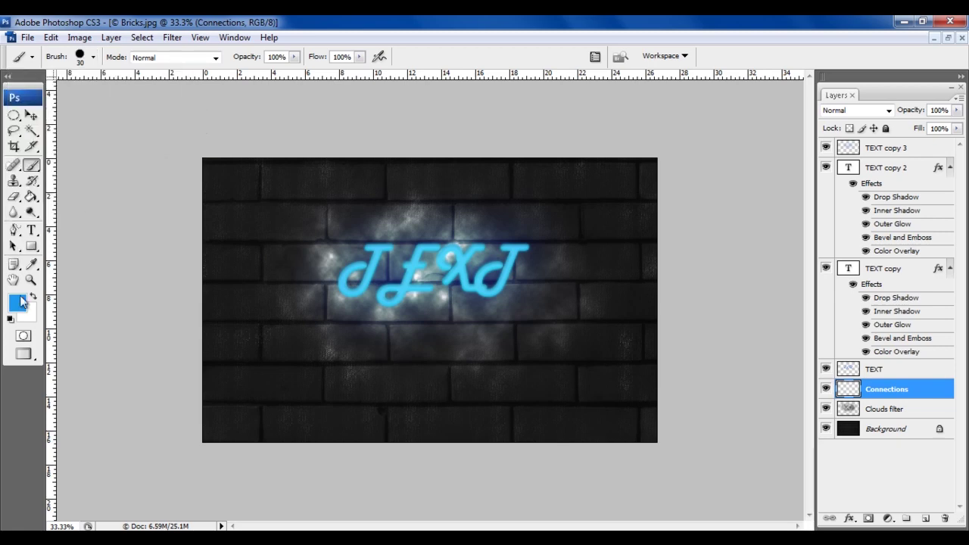
Step: Zoom in on the neon text and set the painting colour to black
key("z")
left_click(367, 240)
left_click(367, 240)
key("b")
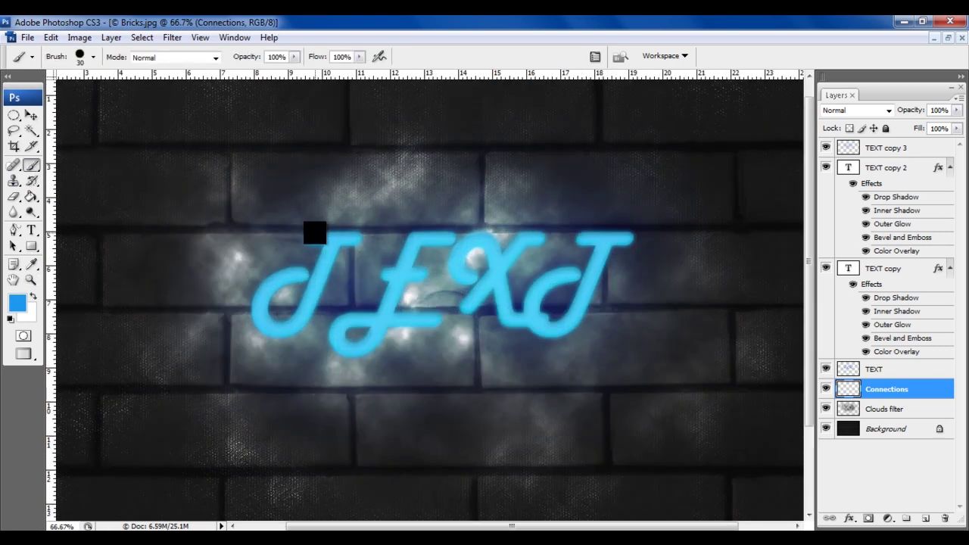
left_click(22, 304)
left_click(716, 399)
left_click(865, 208)
Step: Paint six black connector dots at the ends of the letters
left_click(364, 240)
left_click(279, 317)
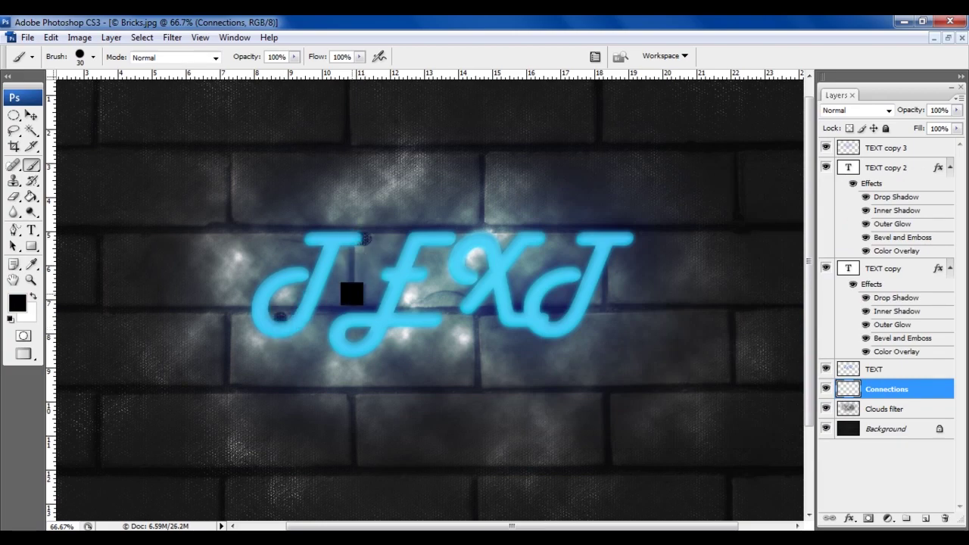
left_click(443, 319)
left_click(377, 273)
left_click(546, 240)
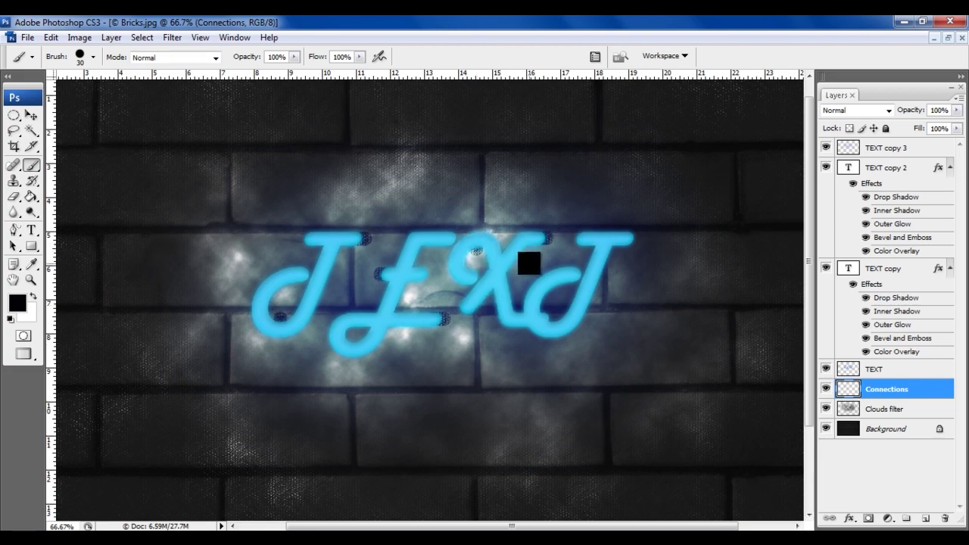
left_click(635, 239)
Step: Add Bevel and Emboss to Connections without global light: angle 160°, size 2, soften 5
right_click(878, 391)
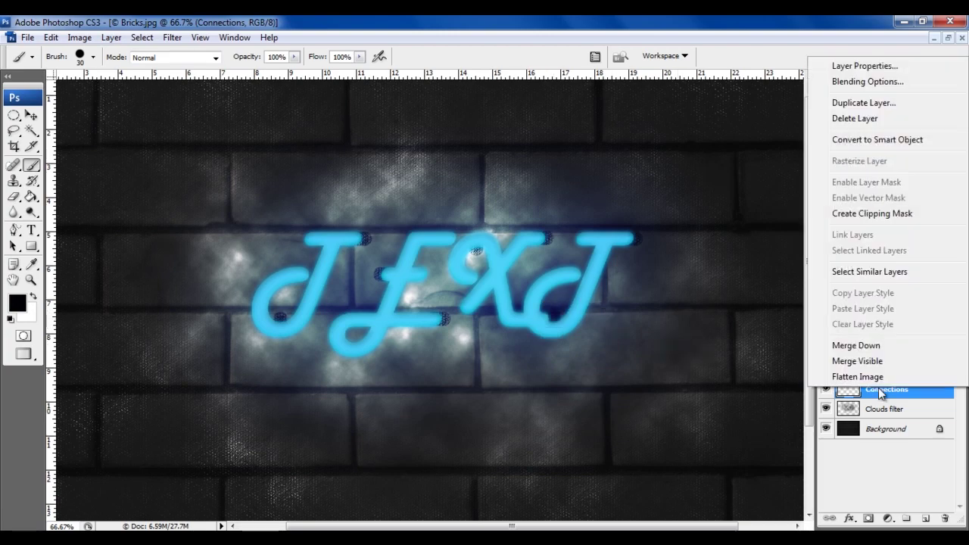
left_click(870, 82)
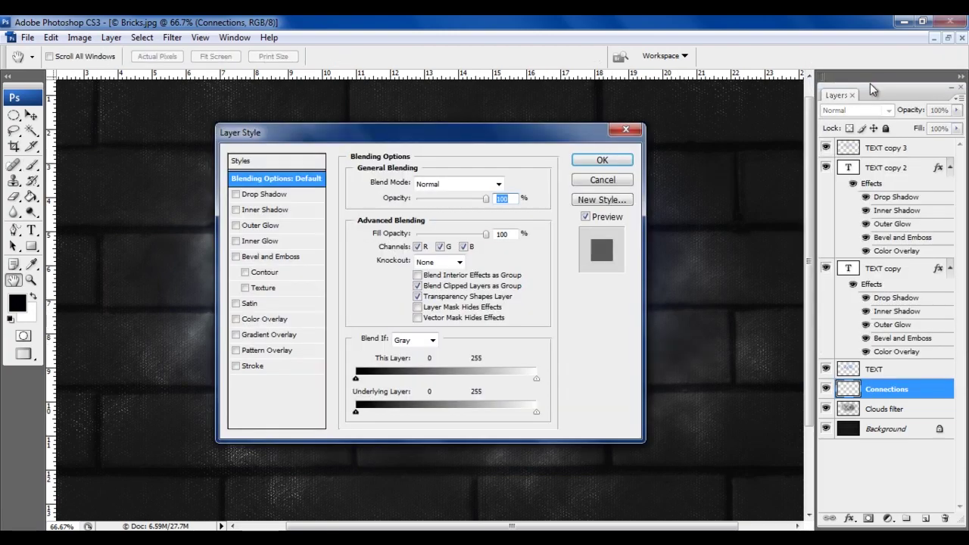
left_click(286, 257)
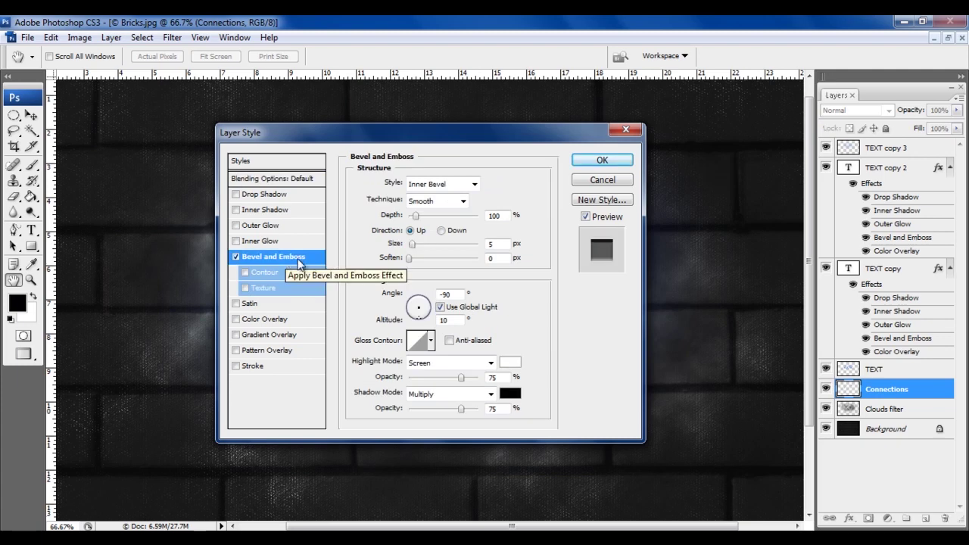
left_click(440, 307)
left_click(412, 304)
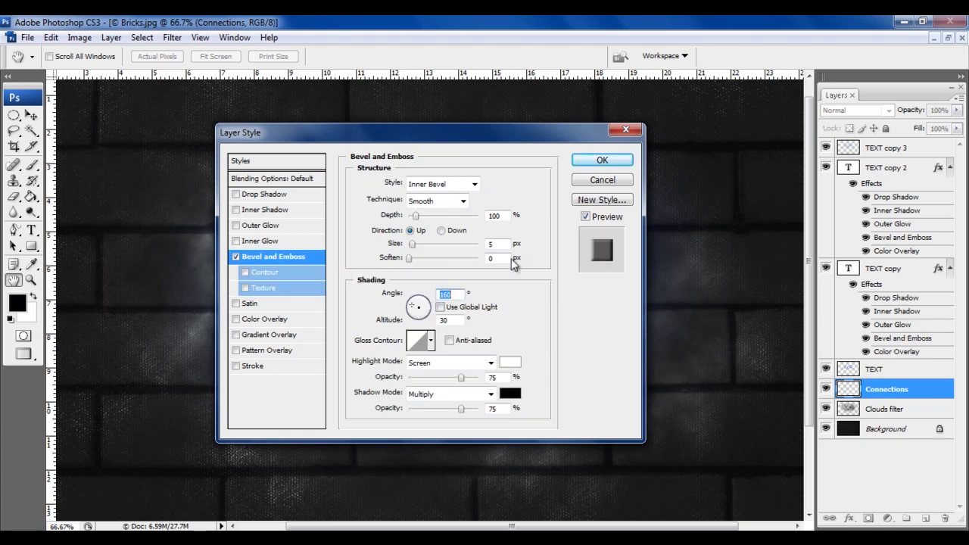
double_click(498, 244)
type("2")
double_click(503, 258)
type("5")
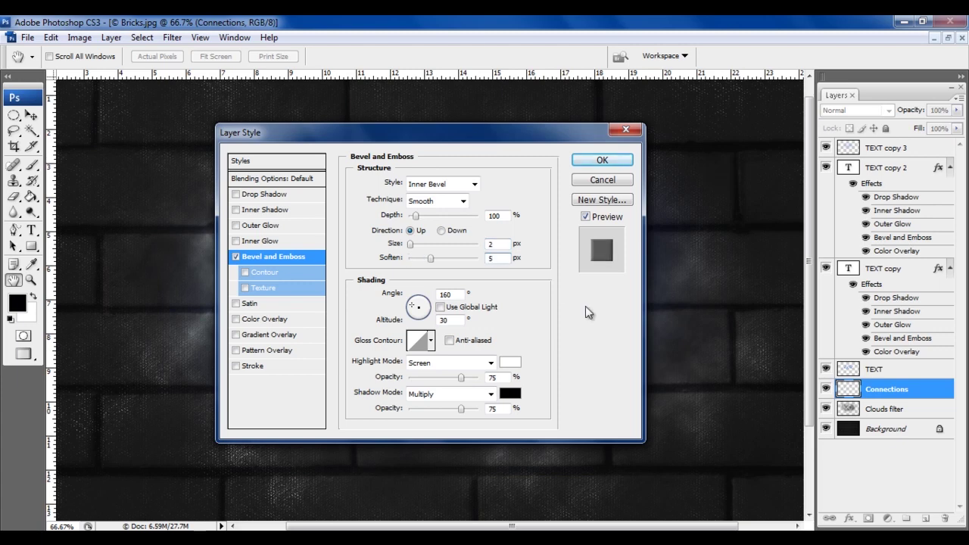
left_click(621, 164)
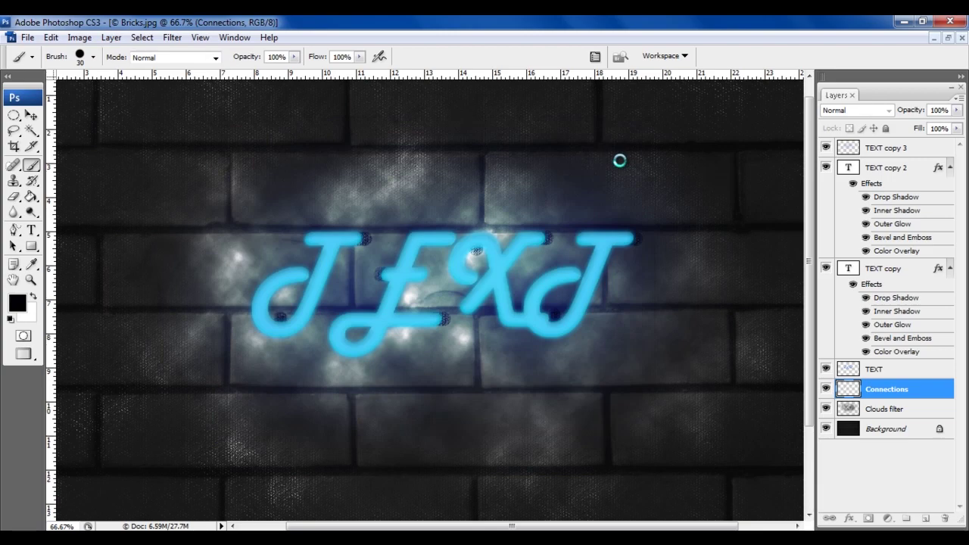
Step: Create a layer named 'Shadow effects' below Connections, just above Clouds filter
left_click(925, 521)
double_click(886, 390)
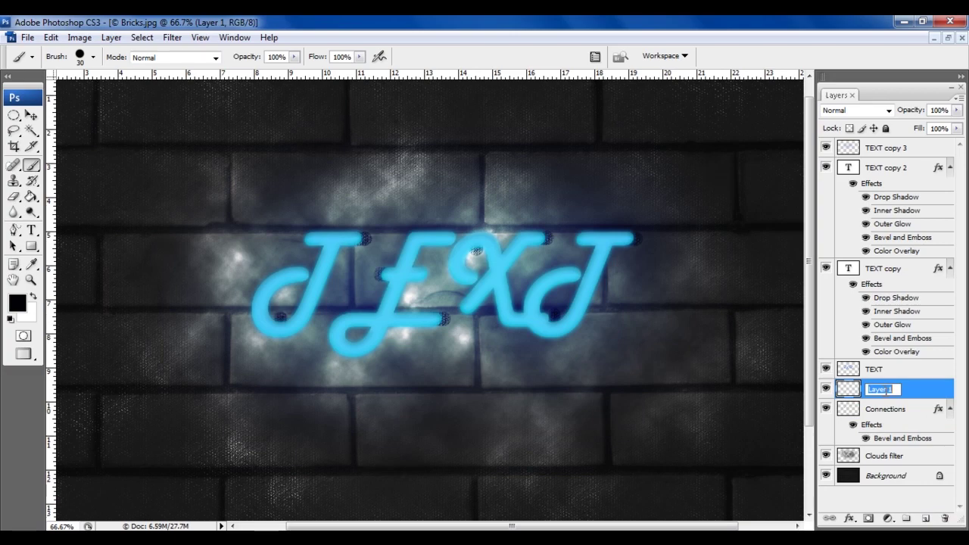
type("Shadow effect")
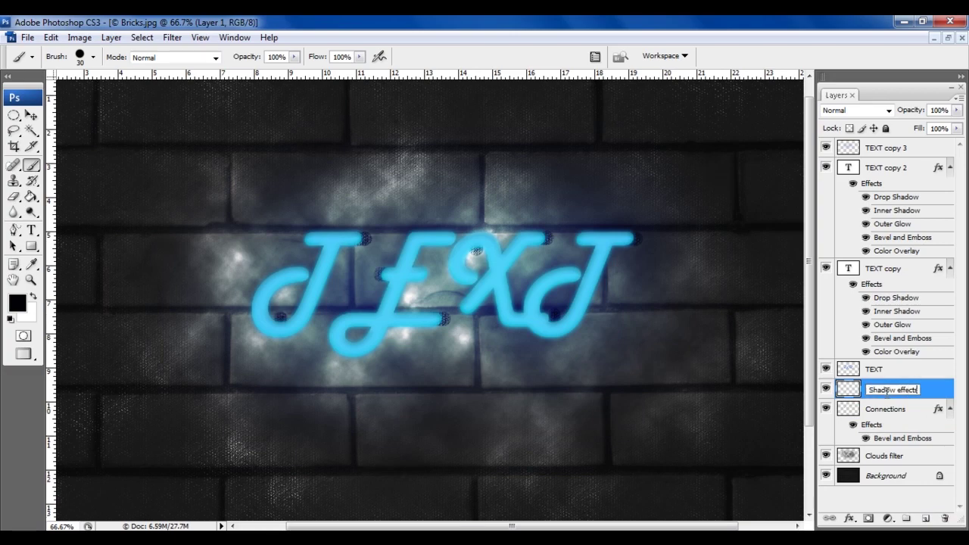
type("s")
key("Return")
left_click_drag(890, 395, 891, 453)
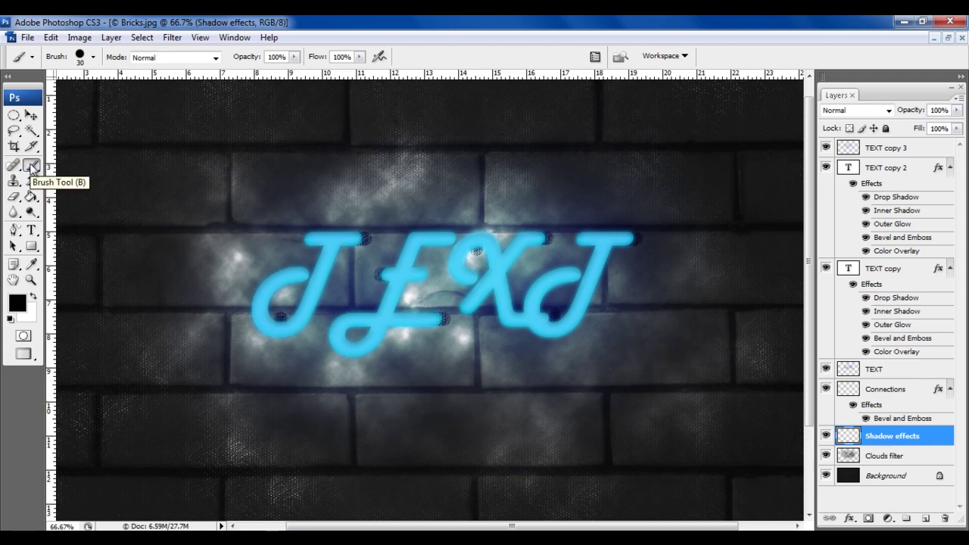
Step: Set the brush to 50 px with 0% hardness and lower the layer opacity to 30%
left_click(93, 57)
type("50")
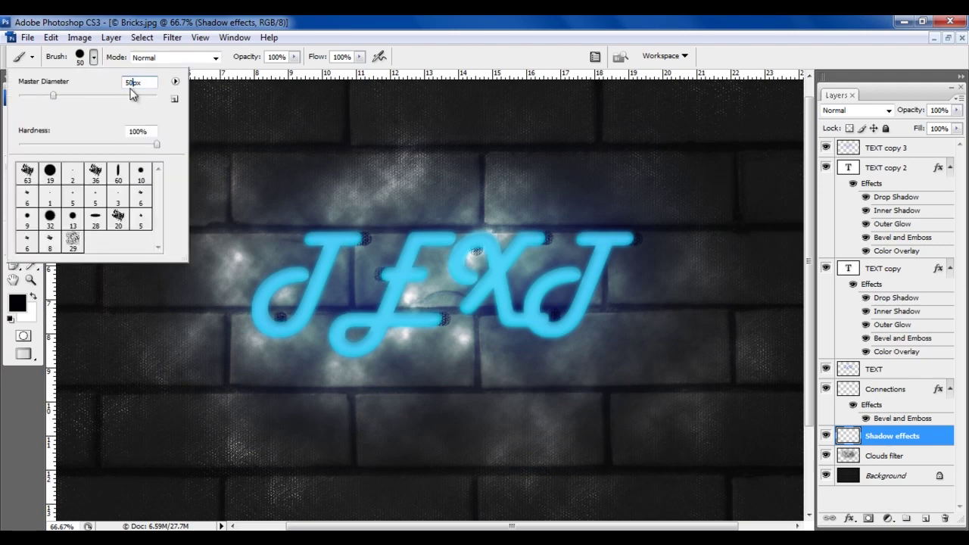
double_click(133, 130)
type("0")
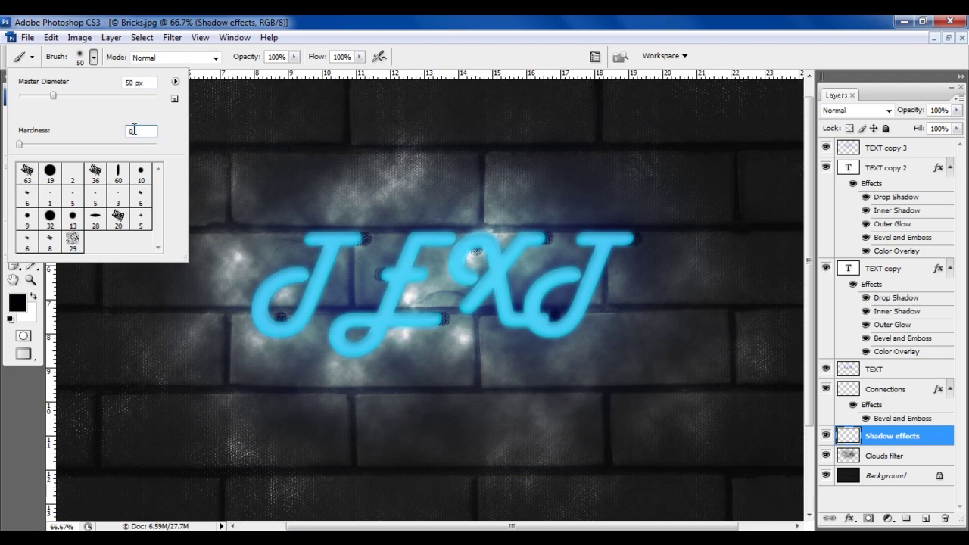
key("Return")
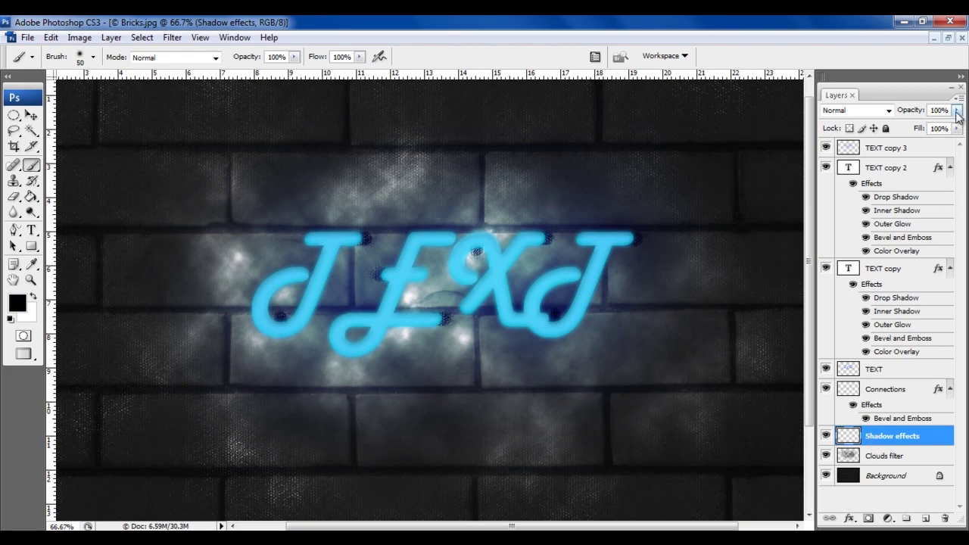
left_click_drag(957, 110, 910, 128)
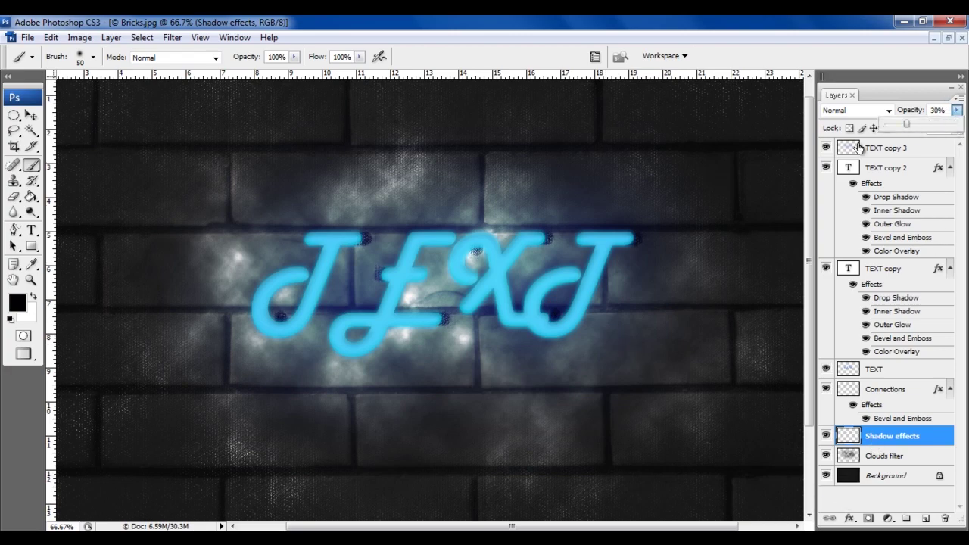